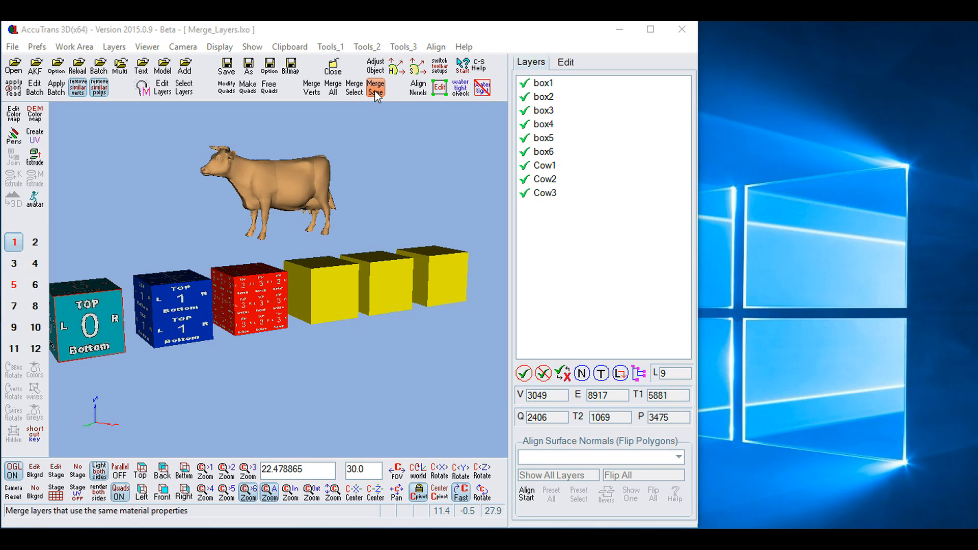
Merge all layers of the cow and box model into one layer.
click(330, 47)
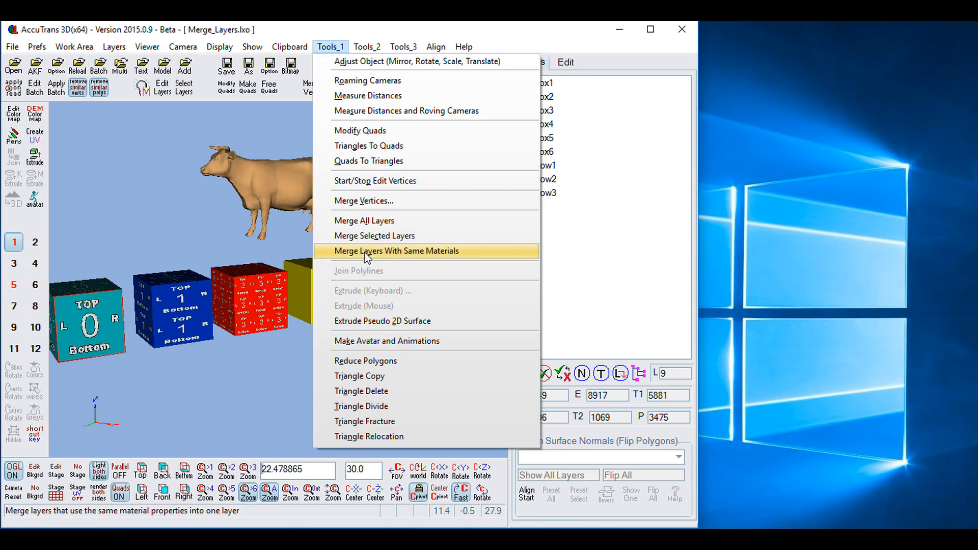
click(366, 221)
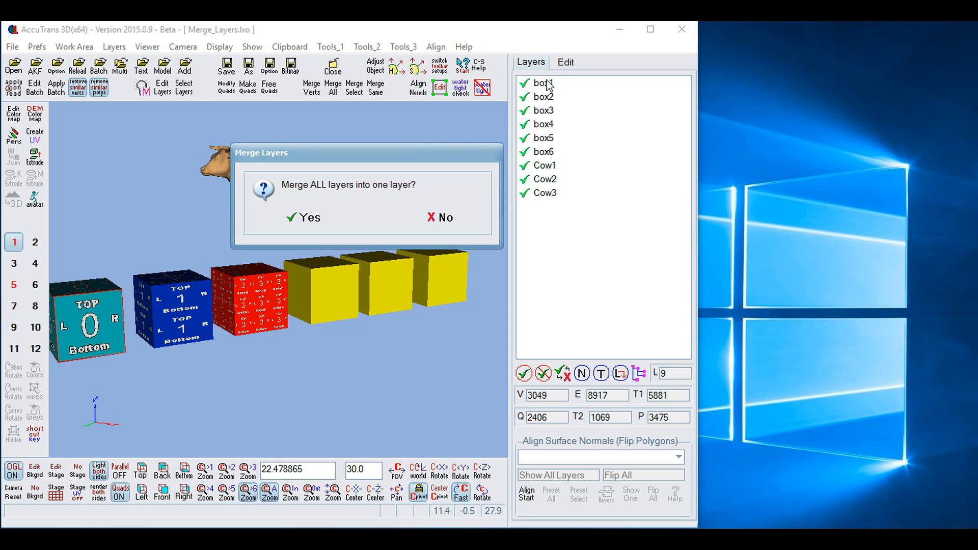
click(310, 219)
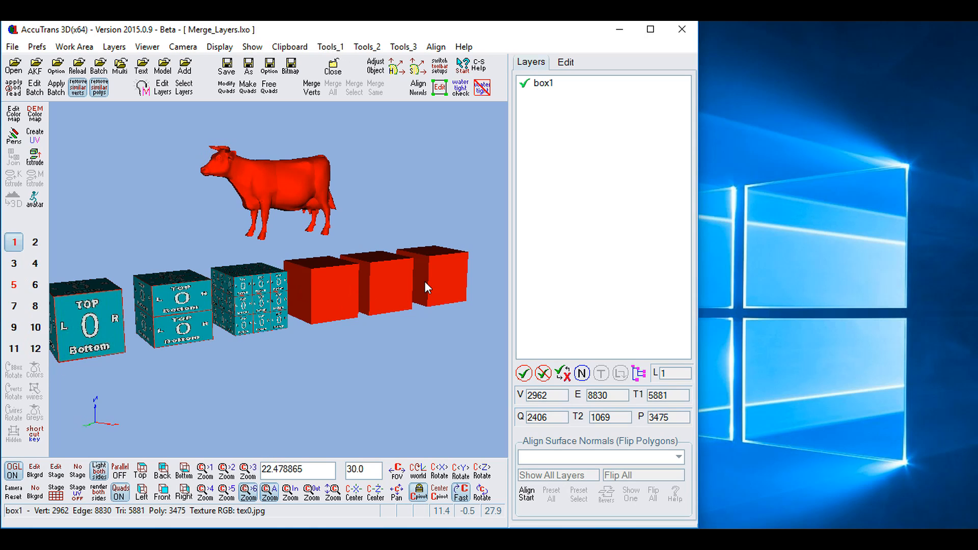
Turn off texture display in the layer material settings of the merged box1 layer.
click(144, 89)
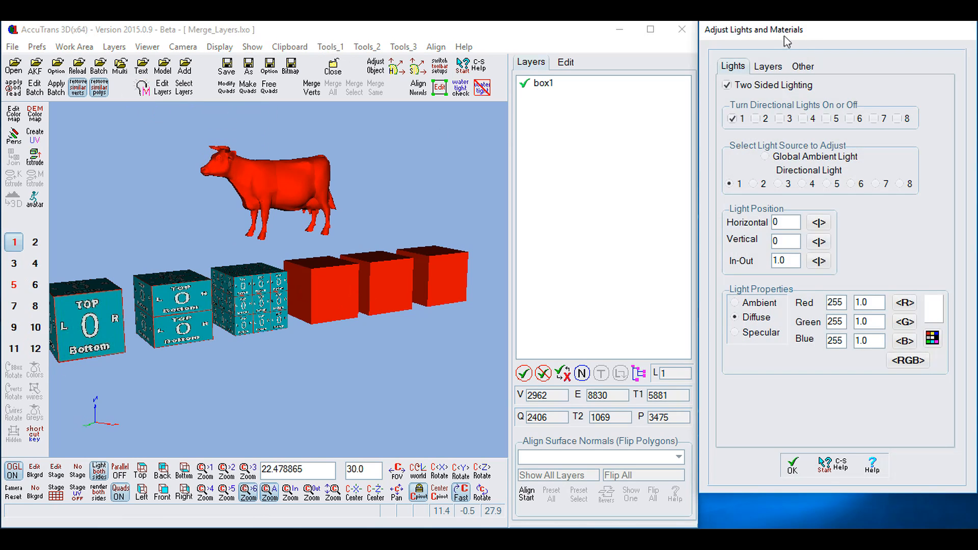
click(767, 66)
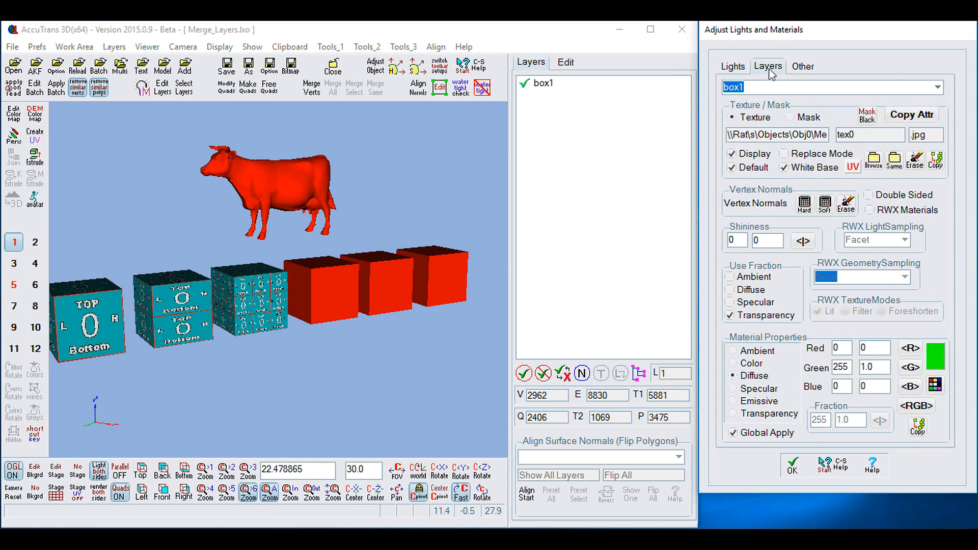
click(732, 154)
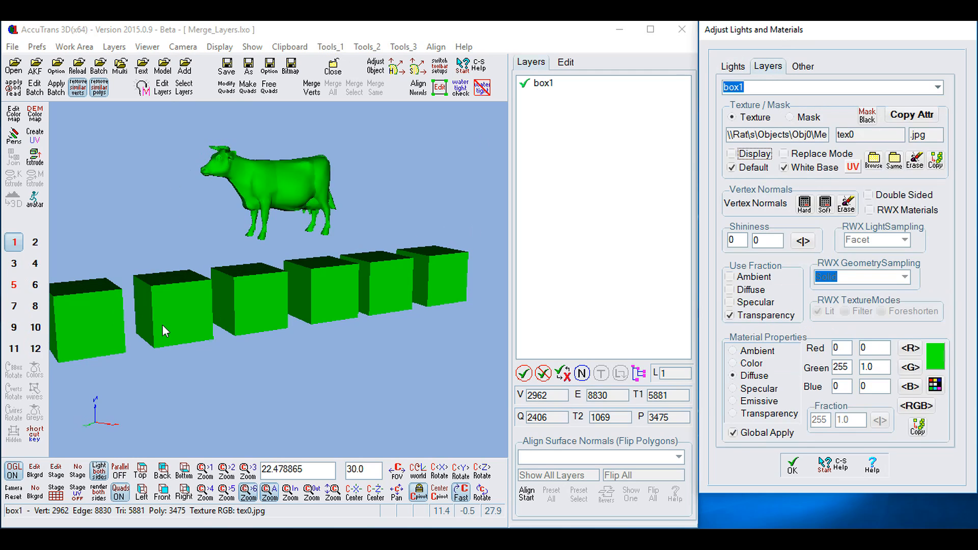
Reload the original file and turn texture display back on in the material settings of layer box2.
click(79, 68)
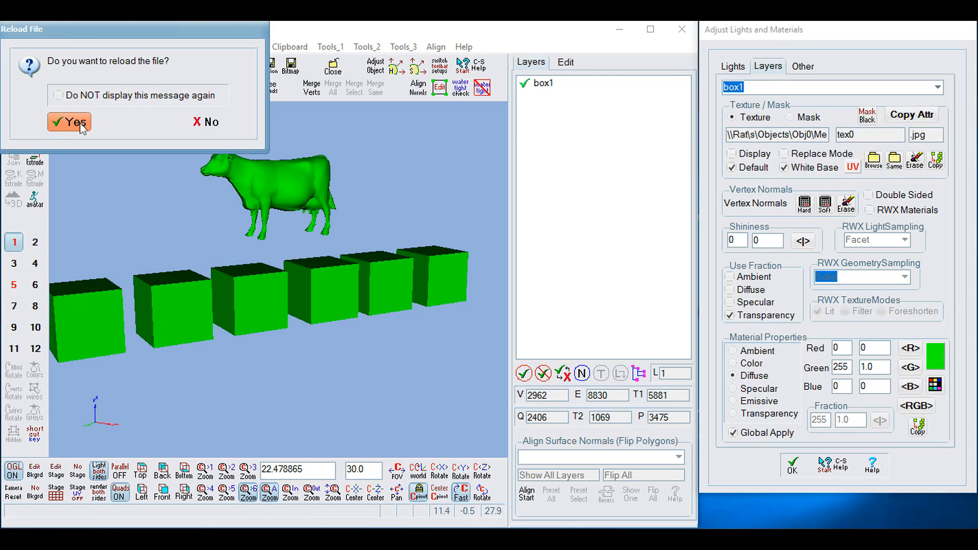
click(76, 121)
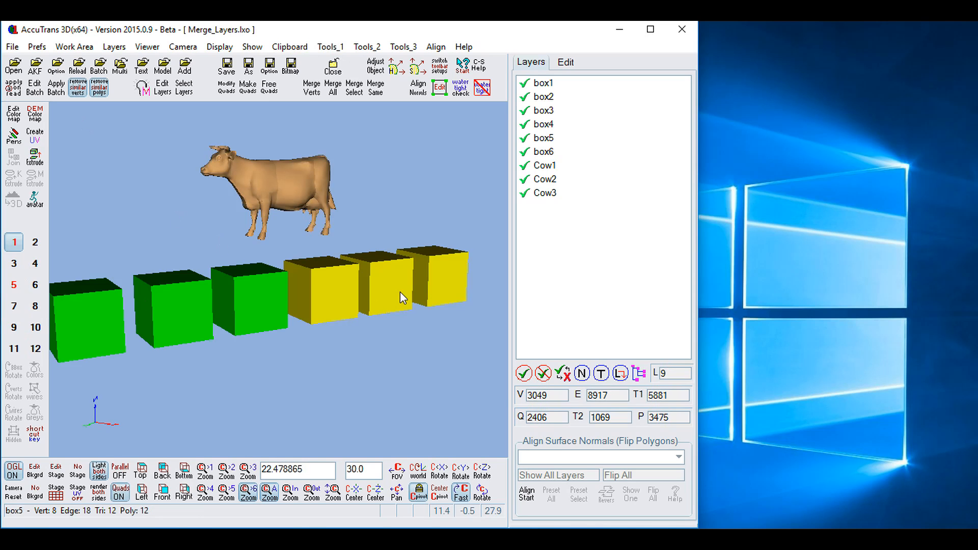
click(142, 87)
click(185, 298)
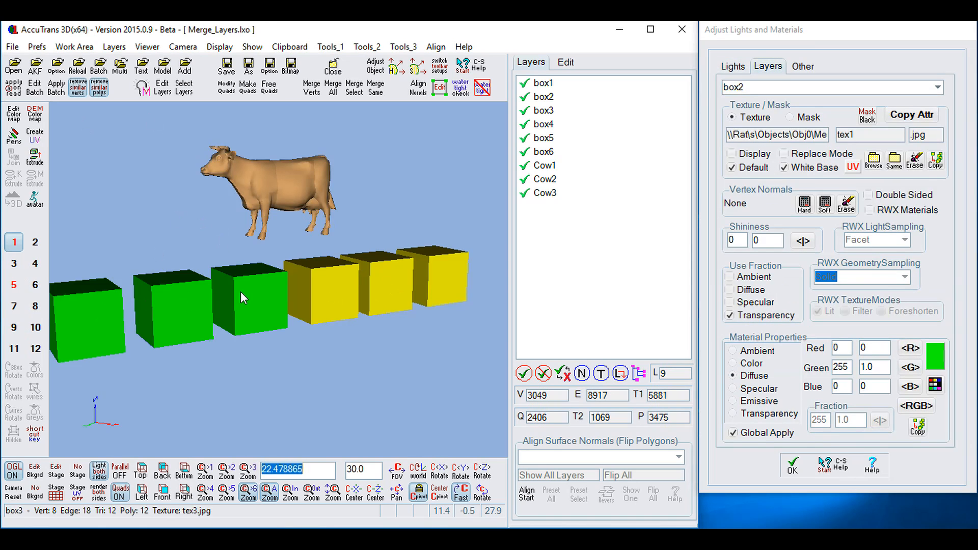
click(732, 154)
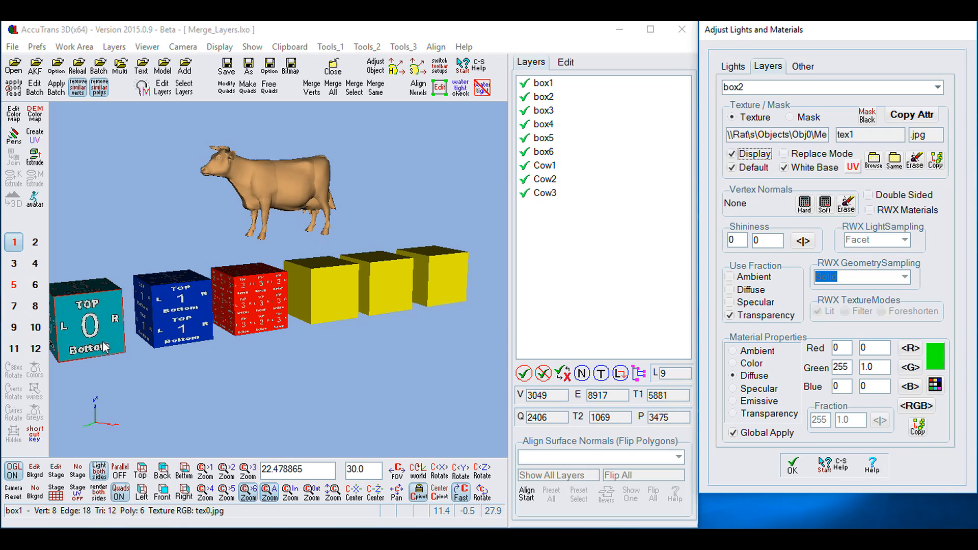
Set the emissive material color of layer Cow2 to orange (red 255, green 128, blue 0).
click(288, 179)
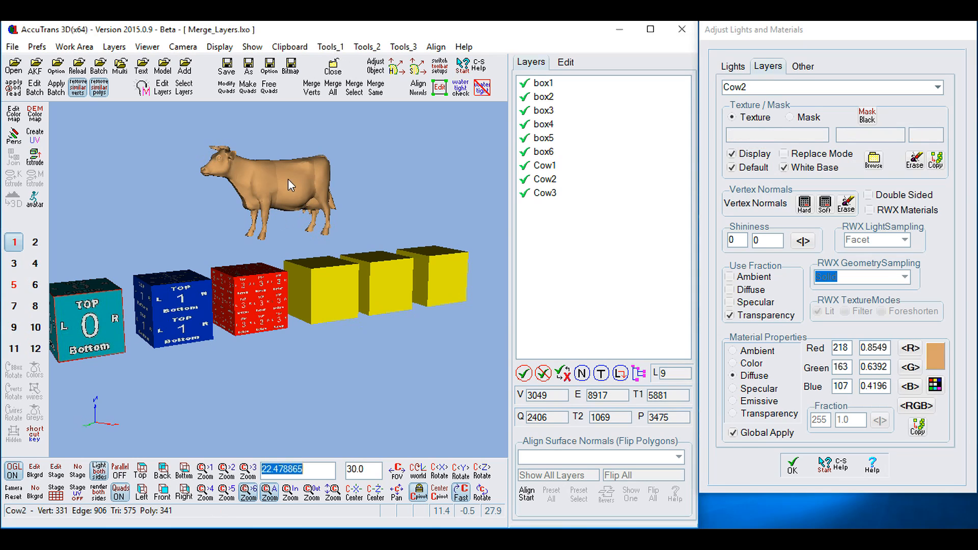
click(733, 401)
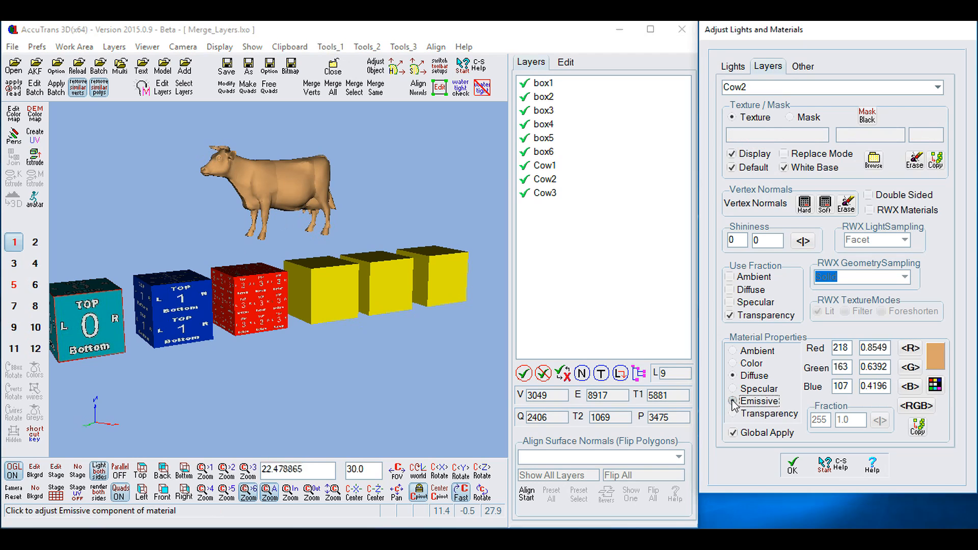
click(935, 386)
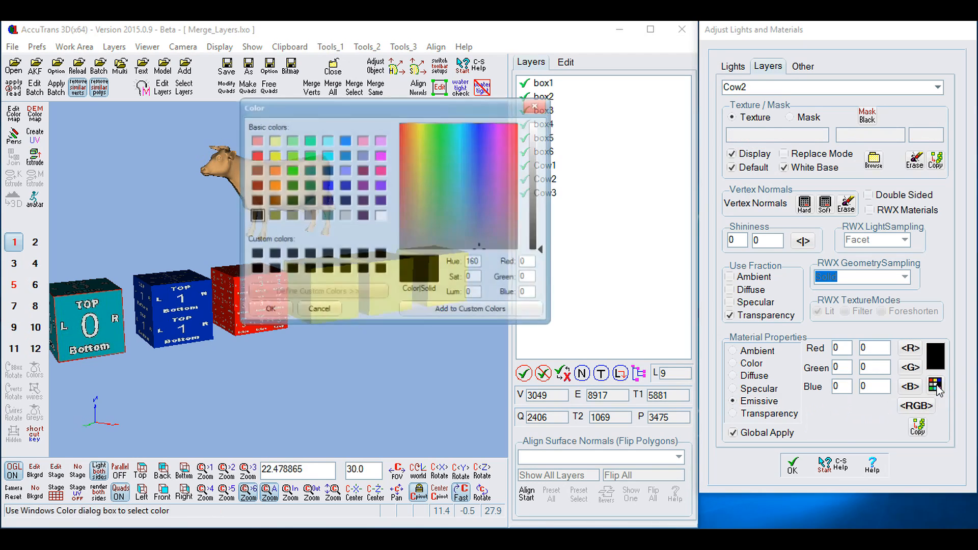
click(277, 184)
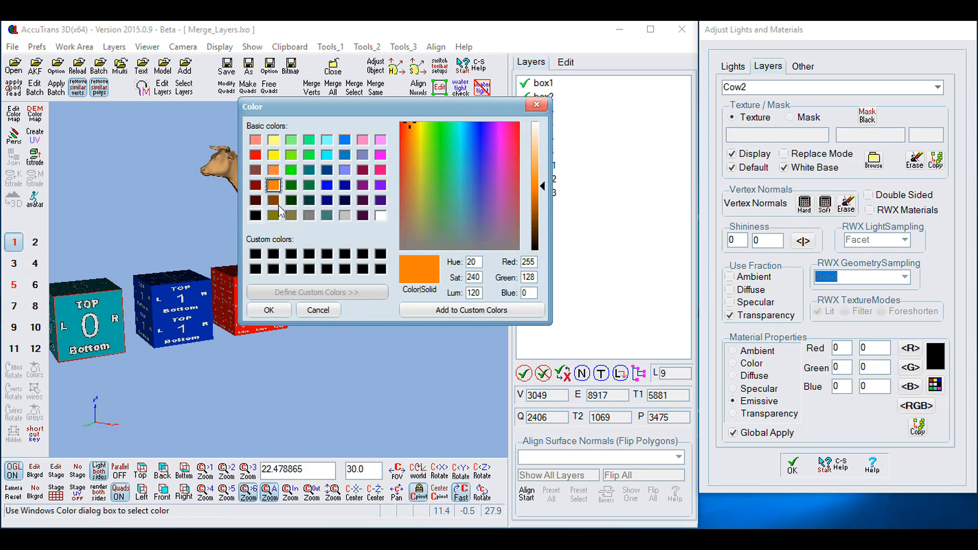
click(278, 309)
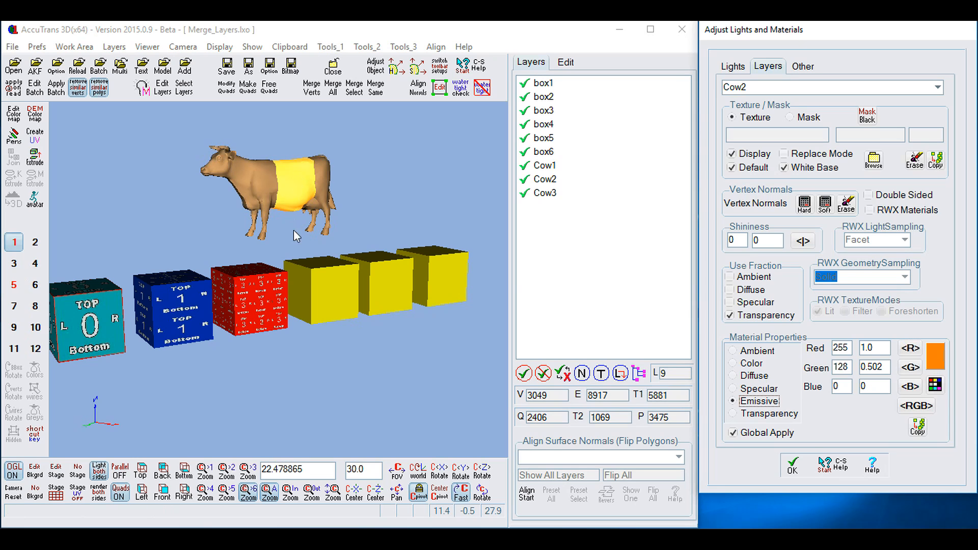
Erase the UV mapping of the box1 layer and accept the change.
click(482, 492)
drag(481, 492, 486, 493)
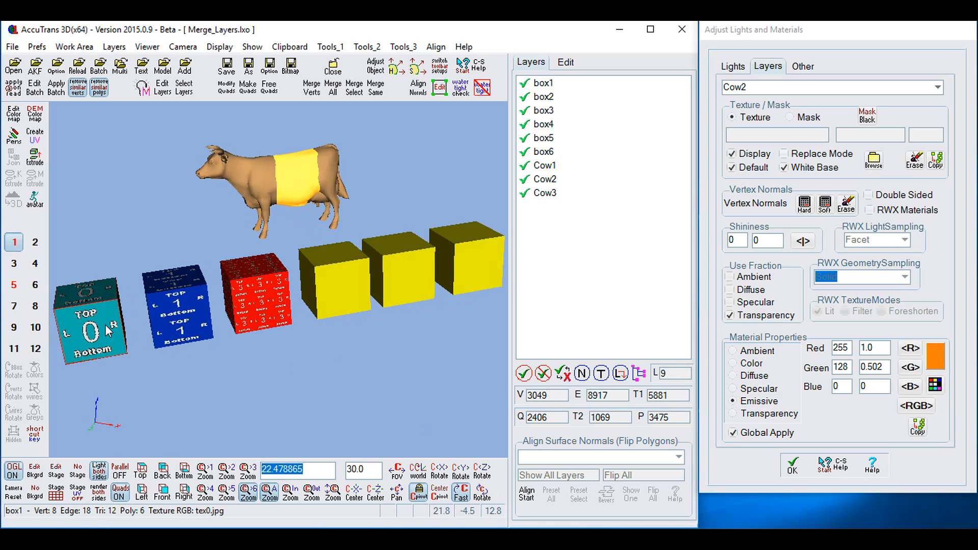
click(35, 135)
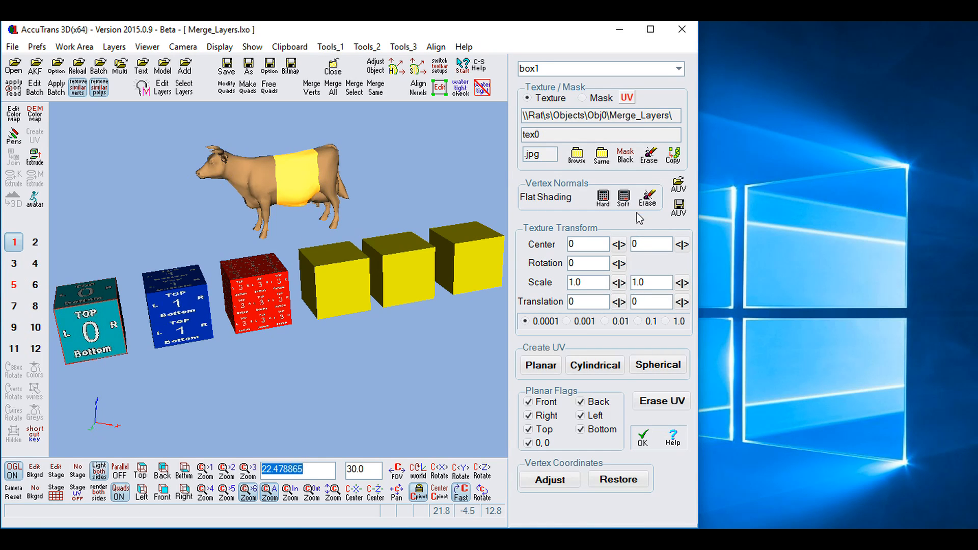
click(677, 405)
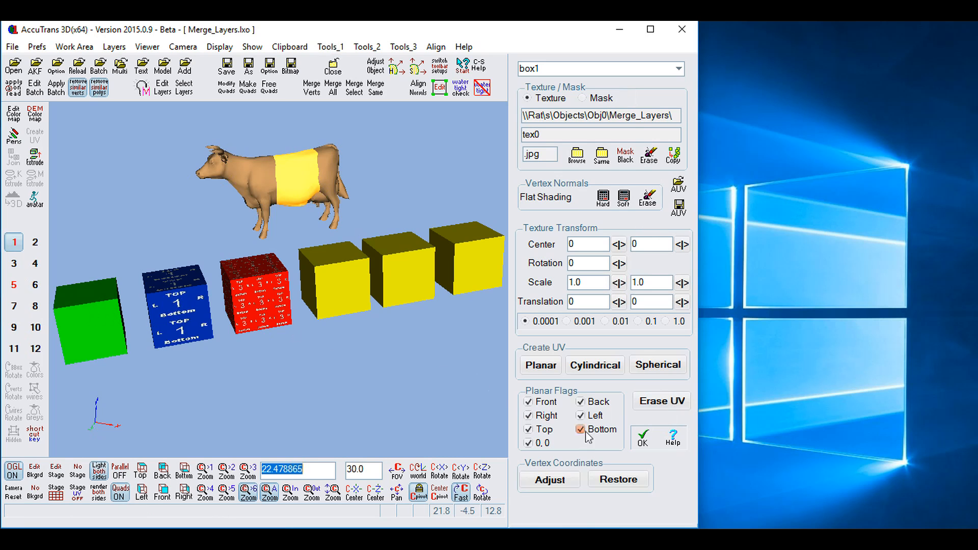
click(643, 437)
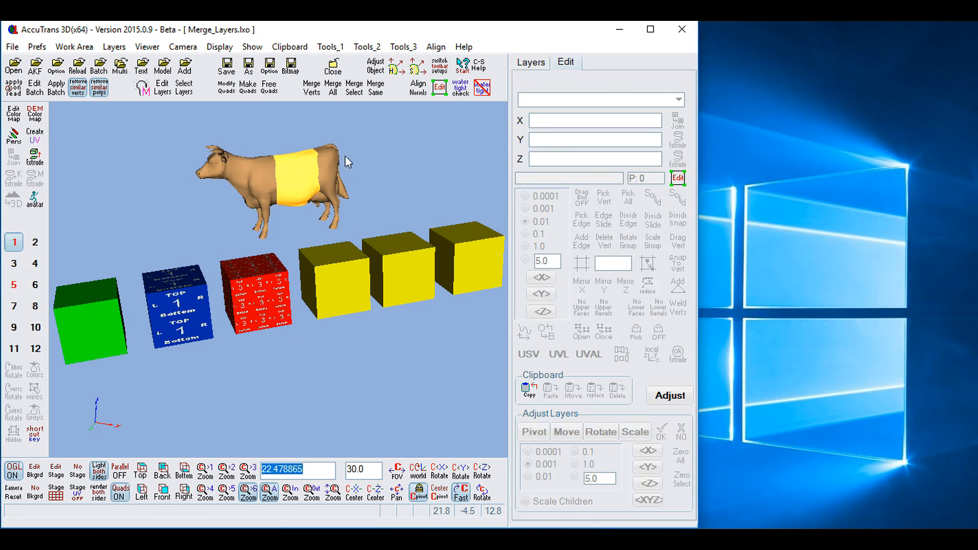
Merge all layers into one layer again, then reload the original file.
click(331, 90)
click(263, 98)
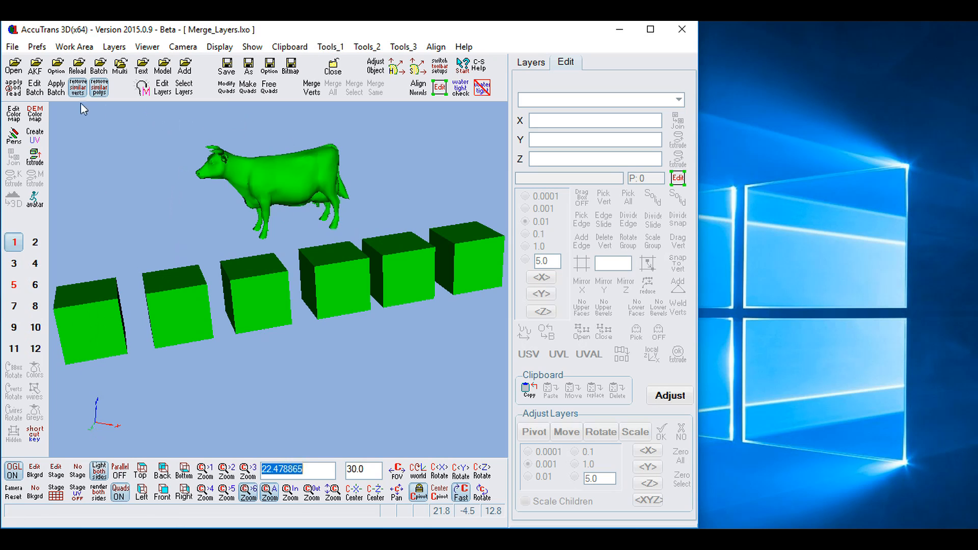
click(77, 69)
click(72, 123)
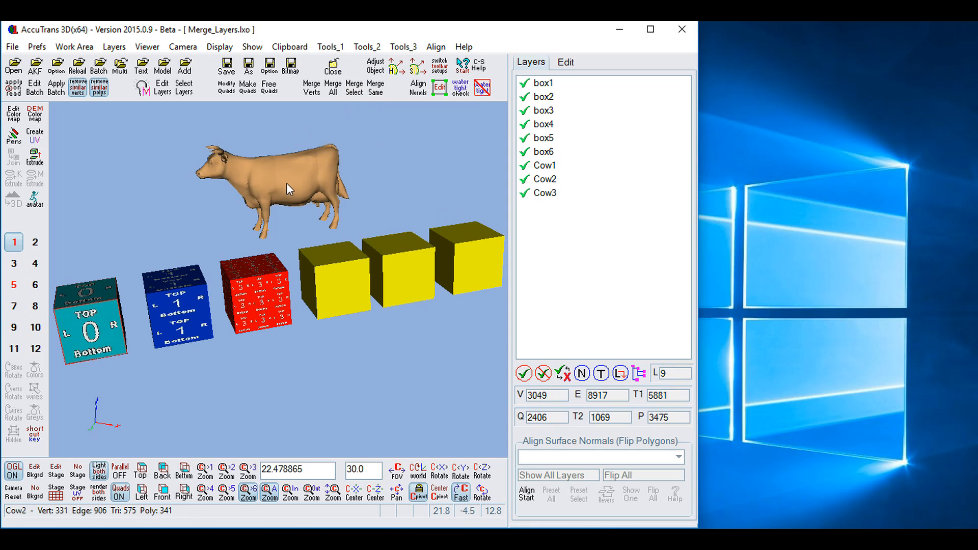
Switch off layers Cow2, box1, box4 and box6, and merge the layers still selected into one.
key(ctrl+shift)
ctrl+shift+click(291, 182)
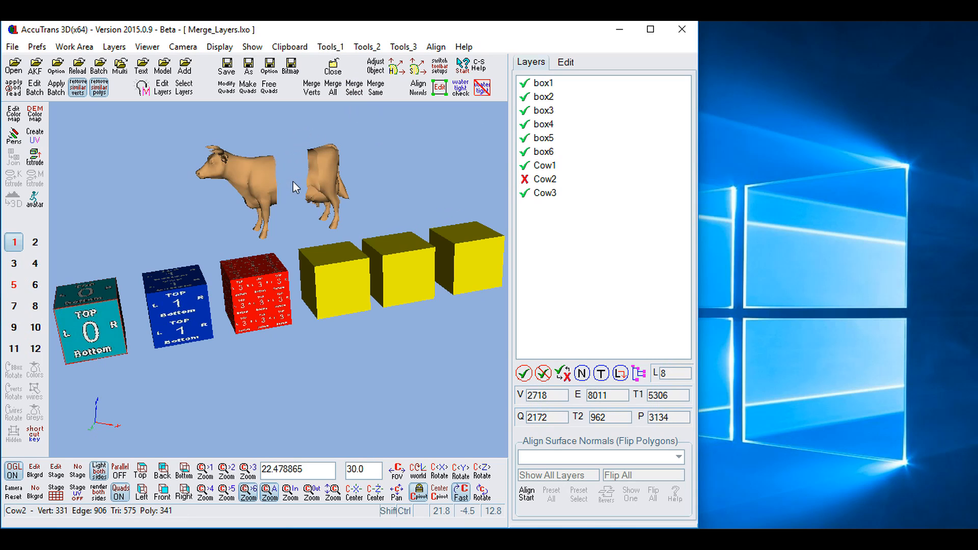
ctrl+shift+click(91, 331)
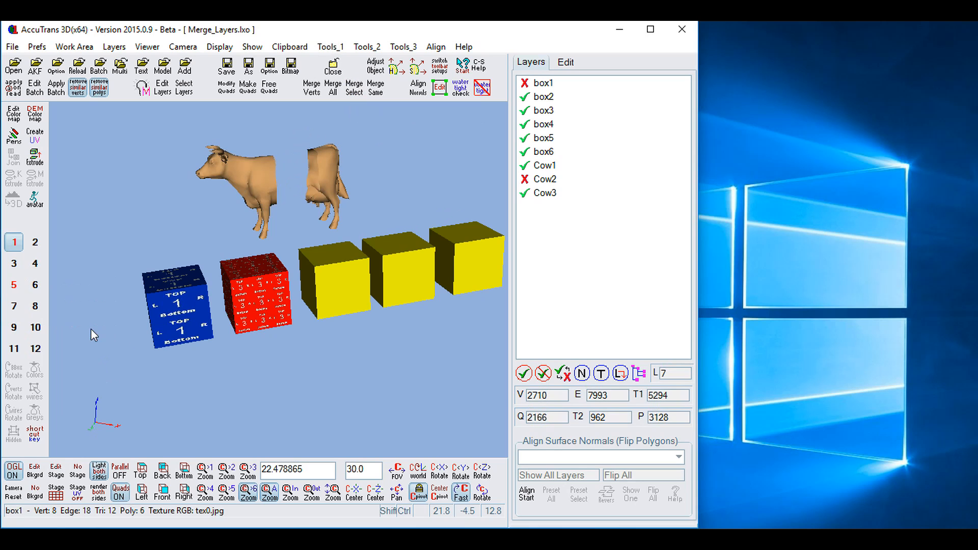
ctrl+shift+click(346, 298)
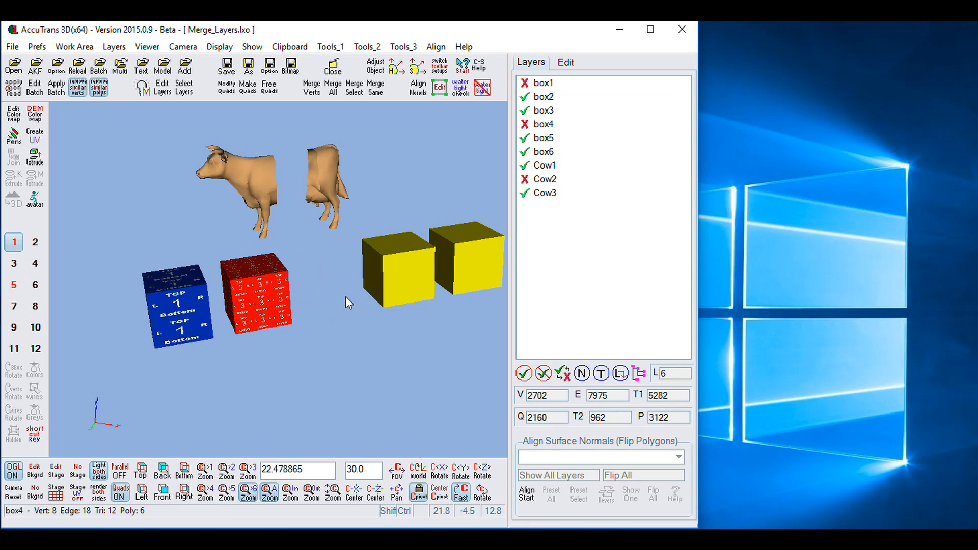
ctrl+shift+click(499, 262)
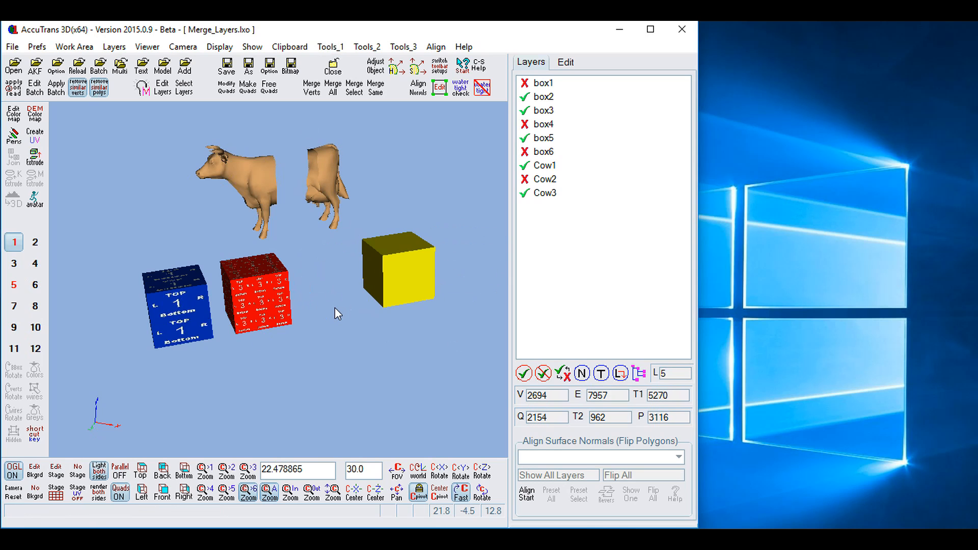
click(355, 88)
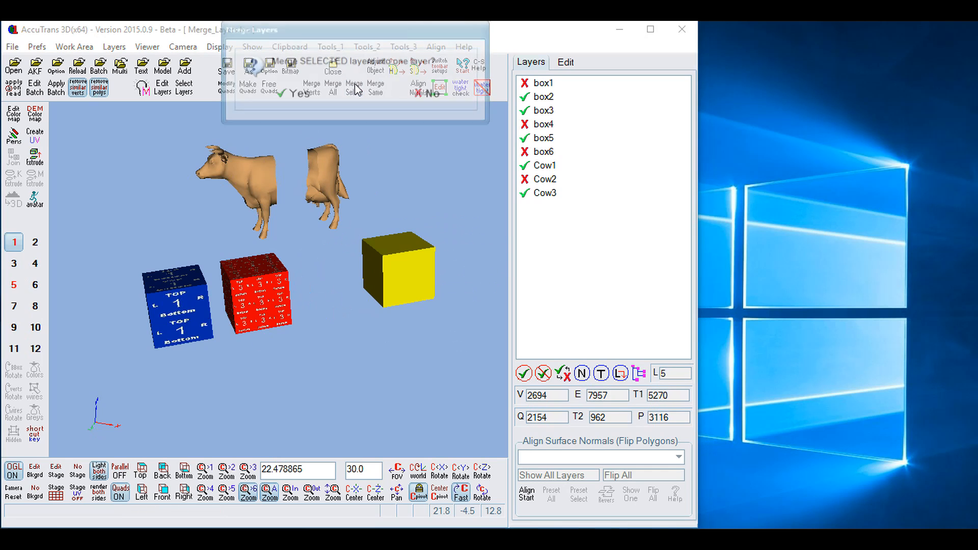
click(310, 94)
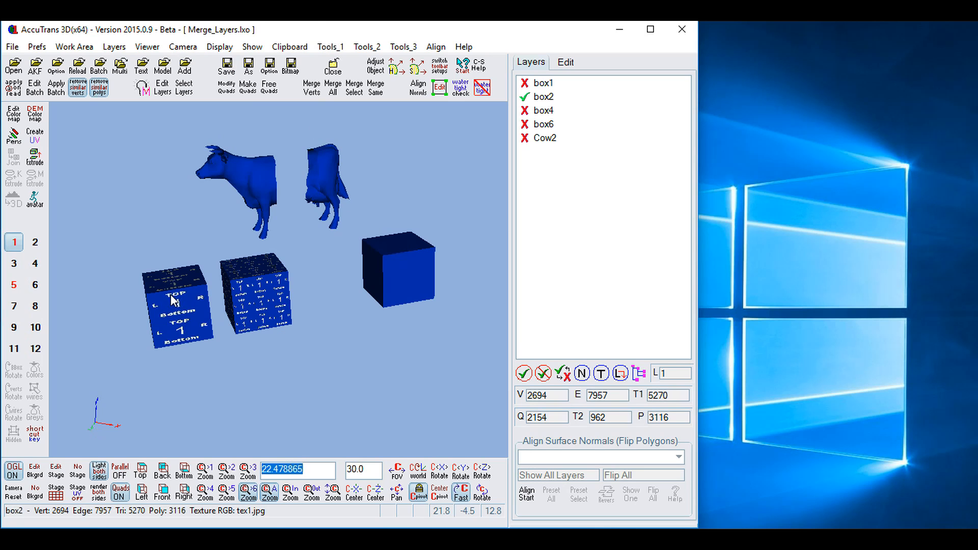
Toggle texture display off and on for the merged box2 layer, and switch all layers back on.
click(145, 89)
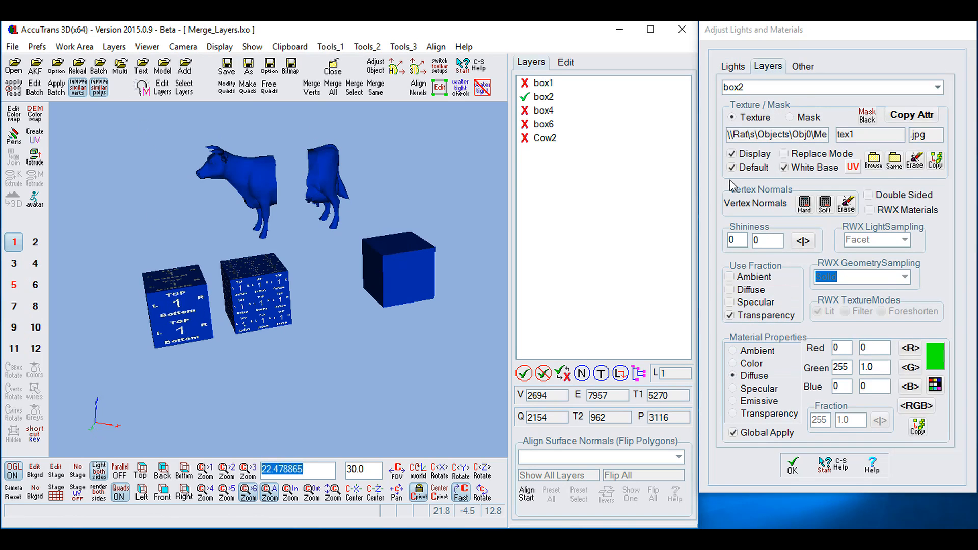
click(731, 154)
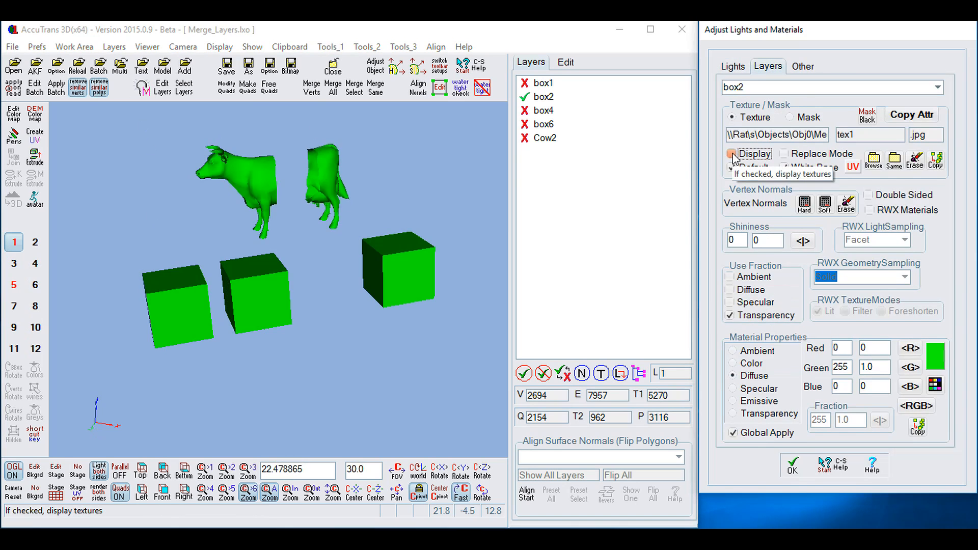
click(731, 154)
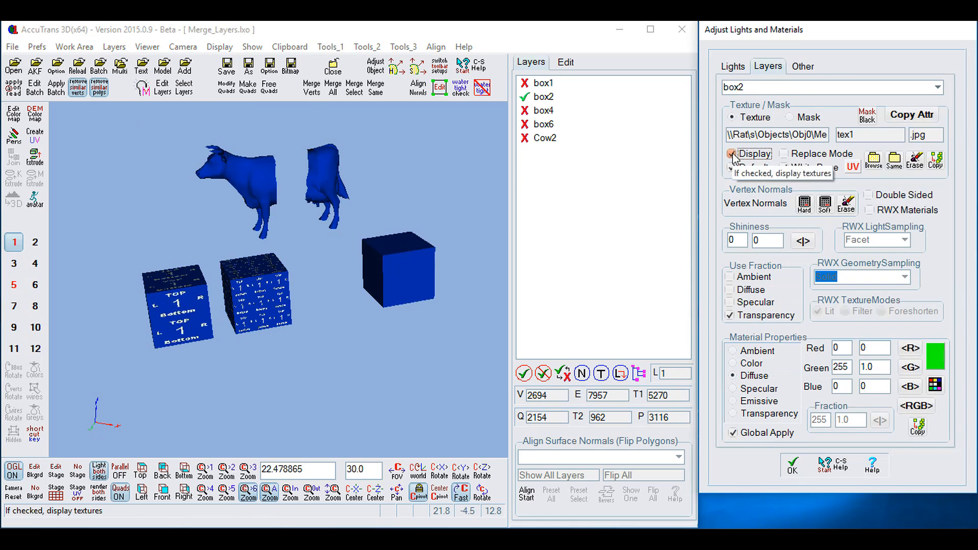
click(521, 376)
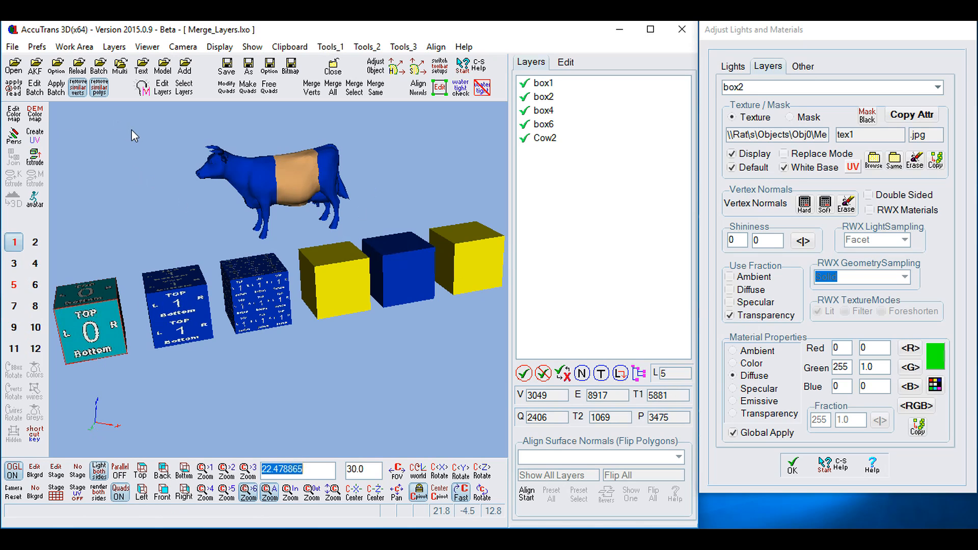
Reload the original file and merge the layers that use the same material properties.
click(77, 67)
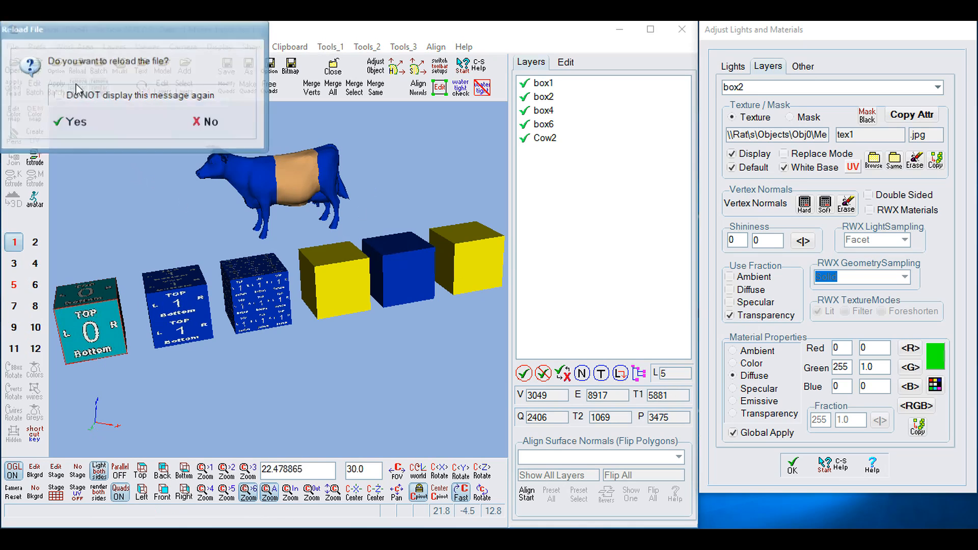
click(80, 124)
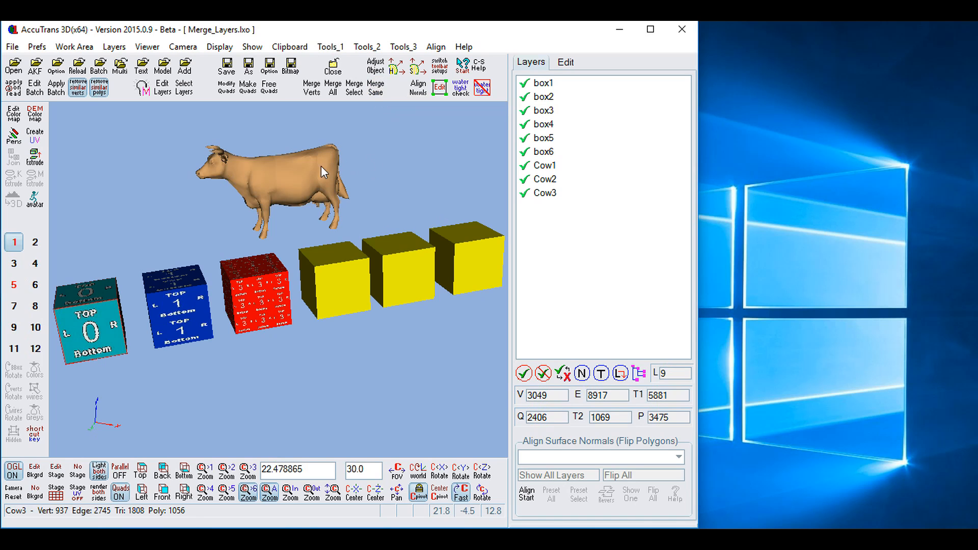
click(375, 90)
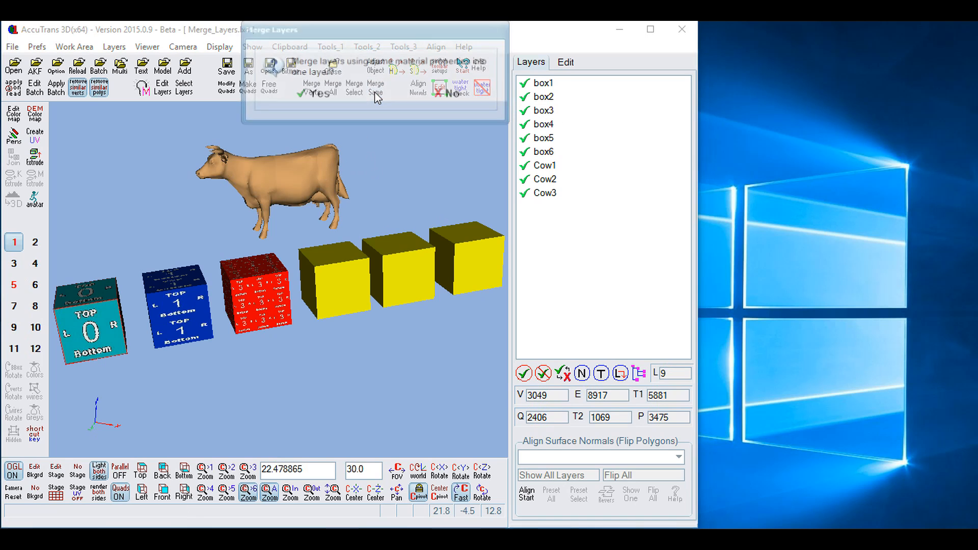
click(320, 96)
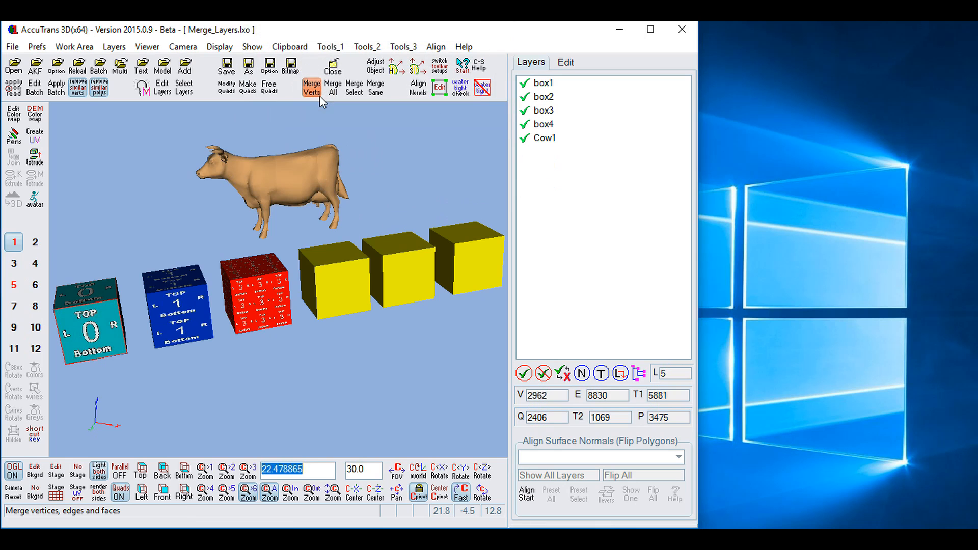
Switch off the Cow1, box4, box3 and box2 layers in turn to check what each merged layer contains.
click(524, 138)
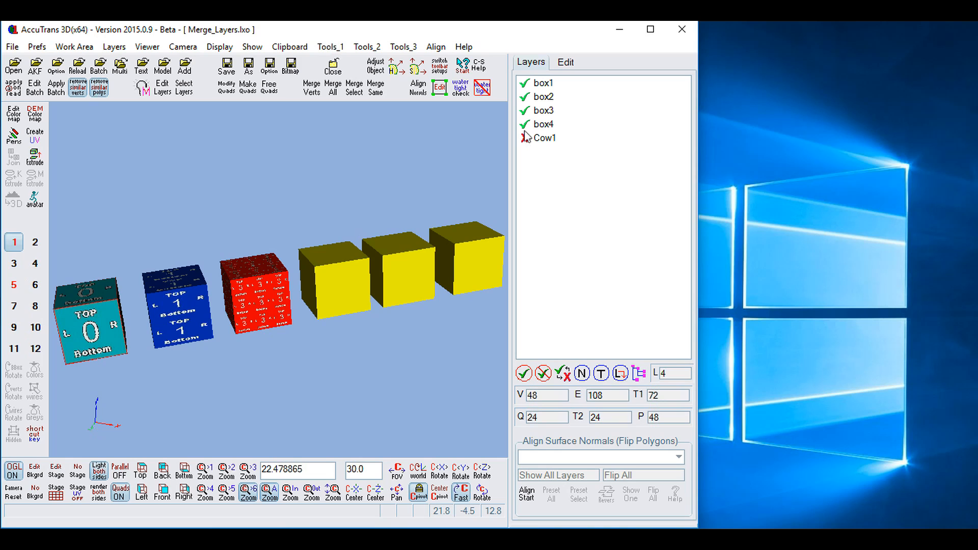
click(525, 126)
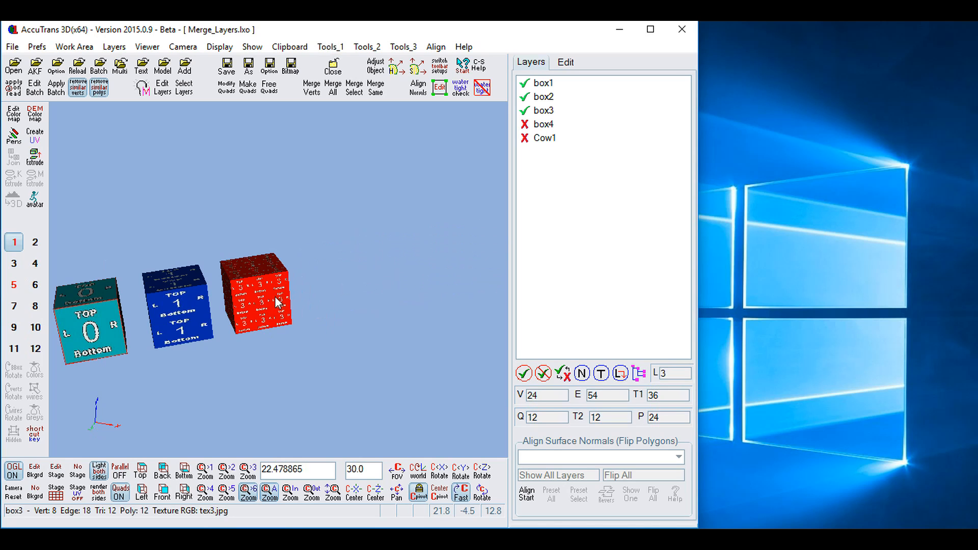
click(525, 110)
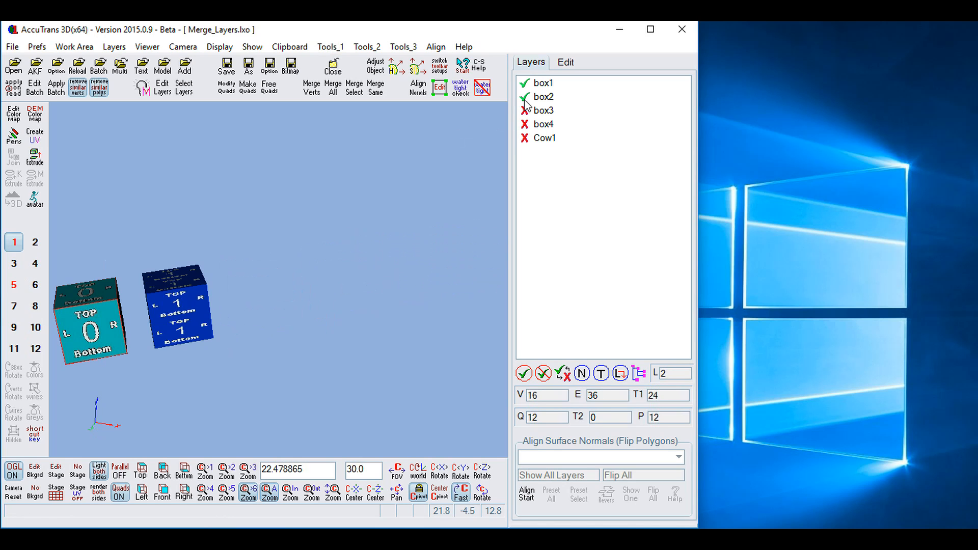
click(524, 96)
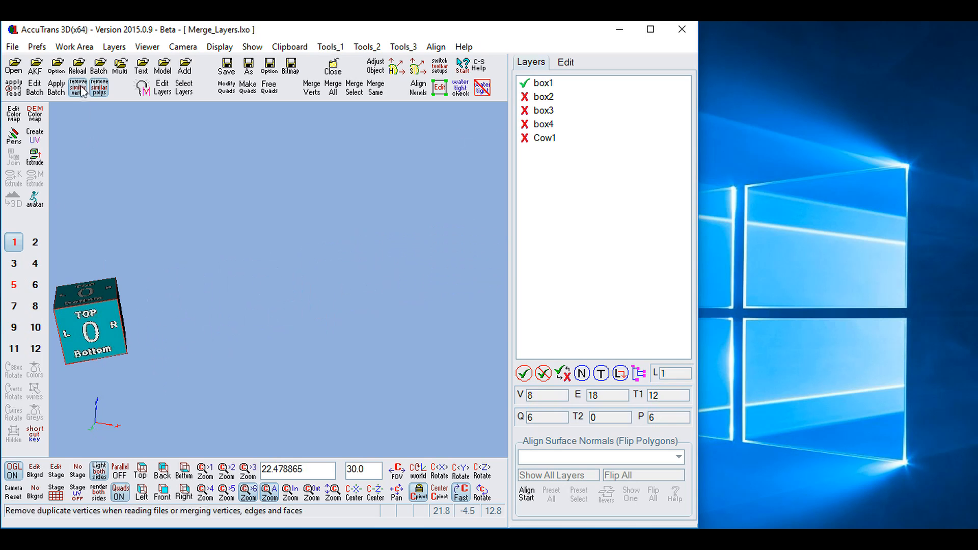
Reload the original file and set the Cow2 layer's transparency fraction to 0.6667.
click(77, 66)
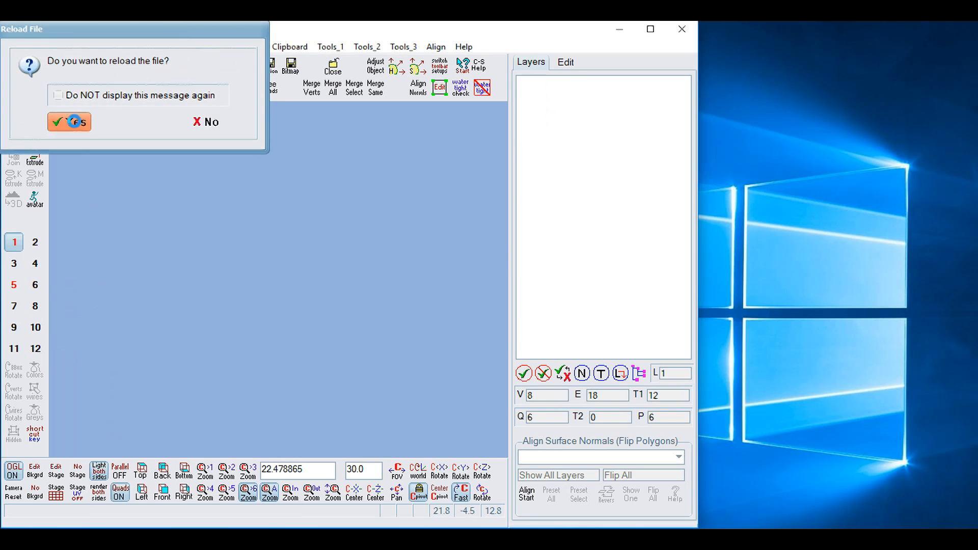
click(76, 125)
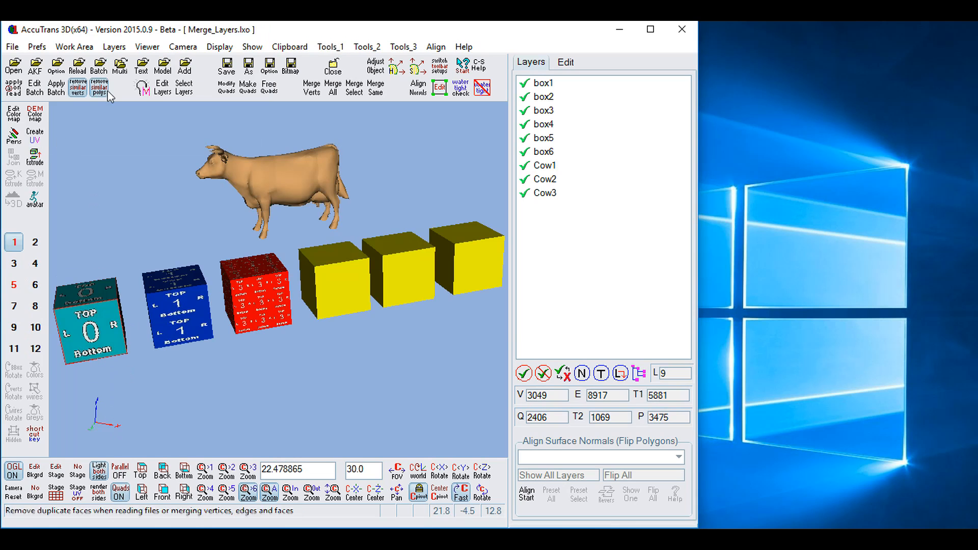
click(145, 90)
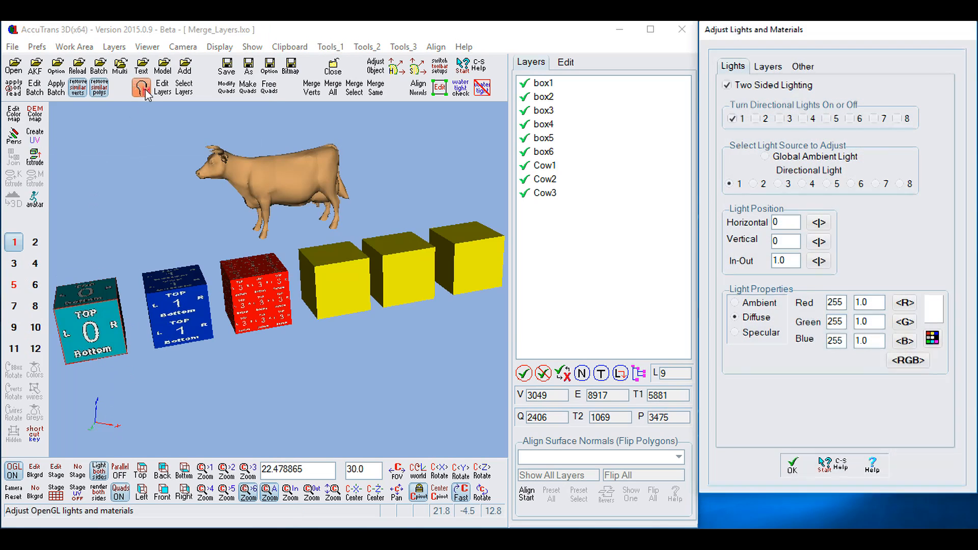
click(287, 200)
click(294, 177)
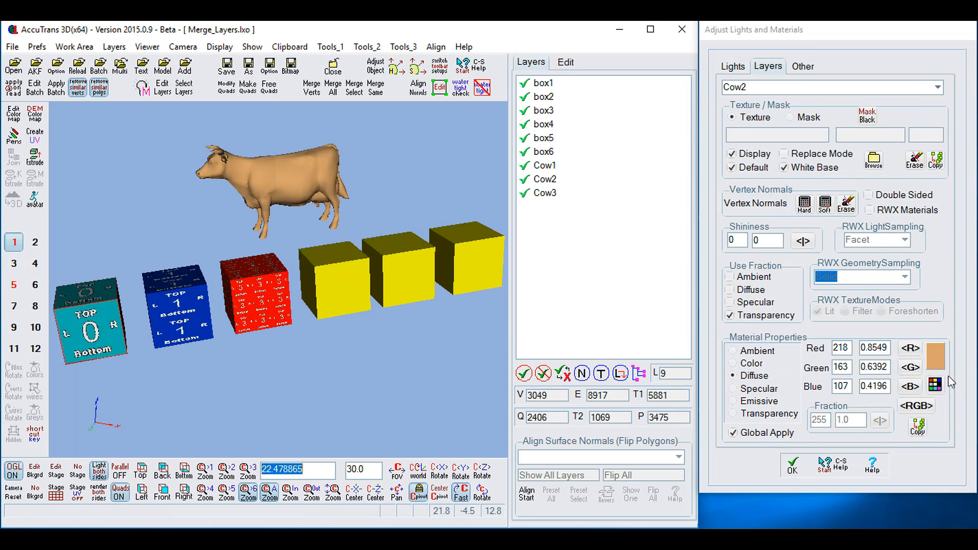
click(733, 413)
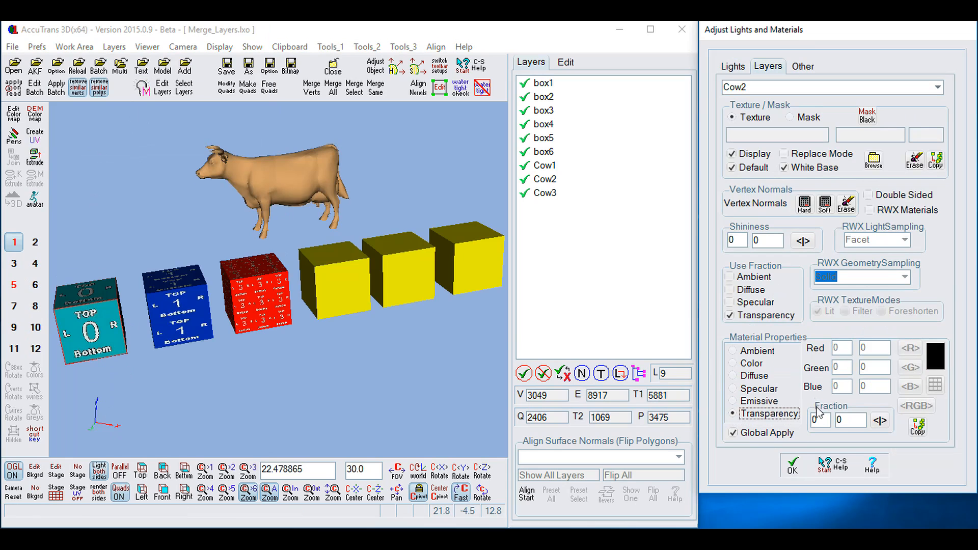
drag(885, 422, 955, 422)
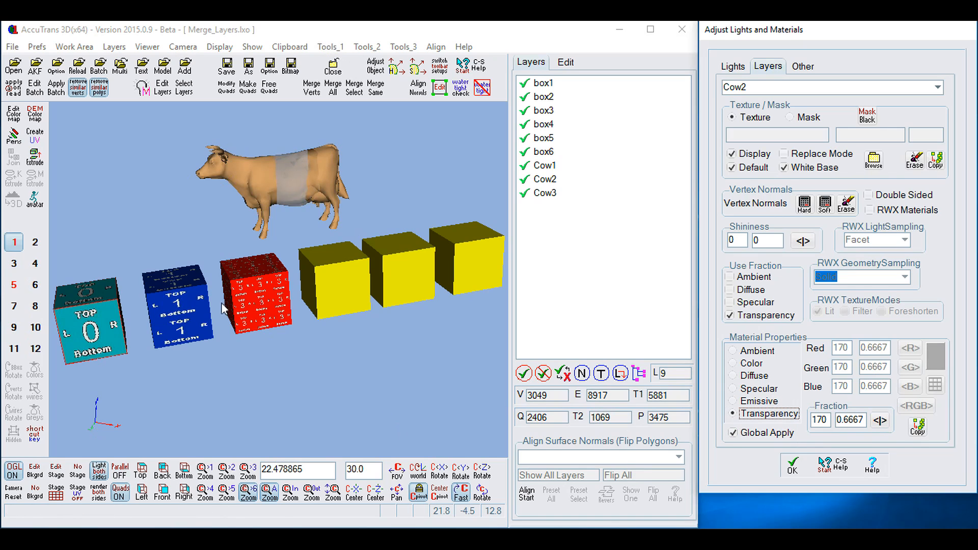
Replace the textures of the box2 and box3 layers with tex0.jpg.
click(178, 322)
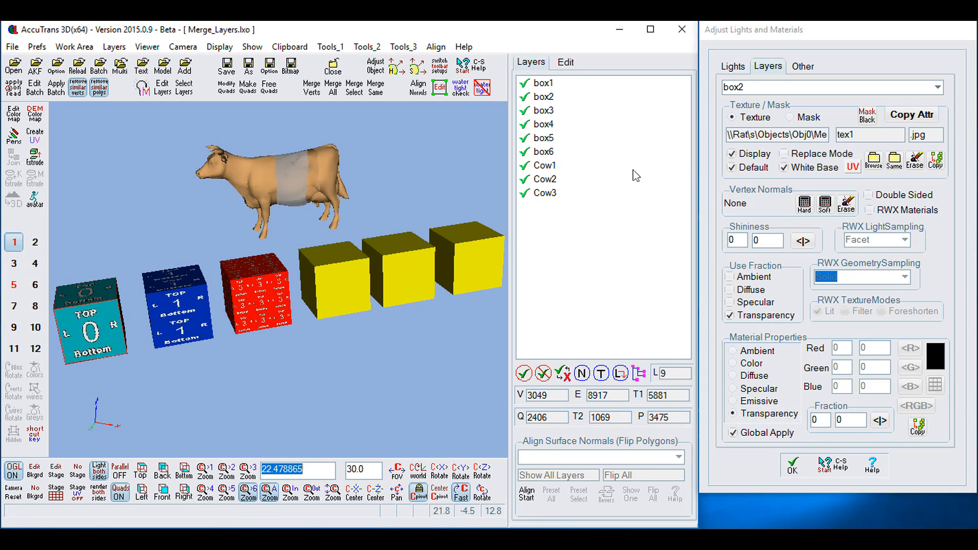
click(877, 160)
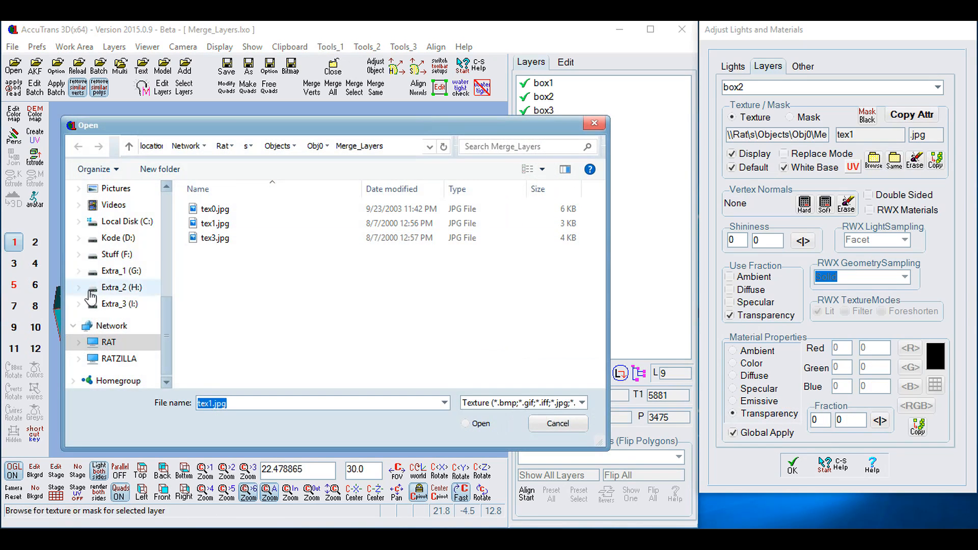
click(193, 213)
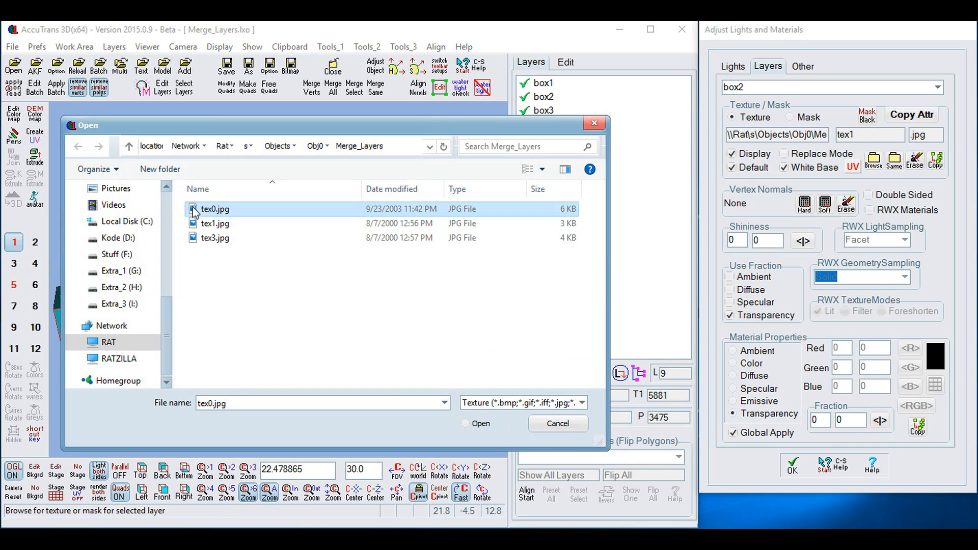
click(471, 423)
click(238, 316)
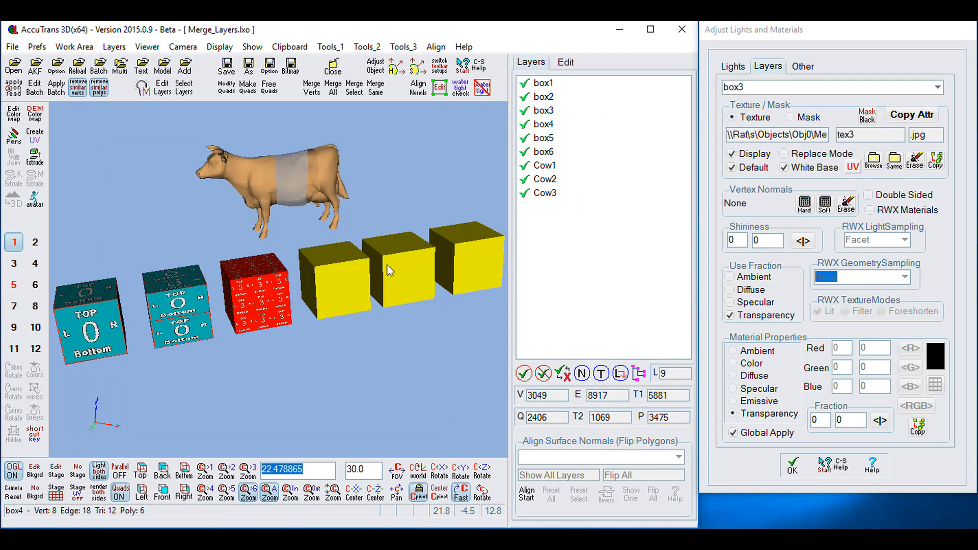
click(874, 159)
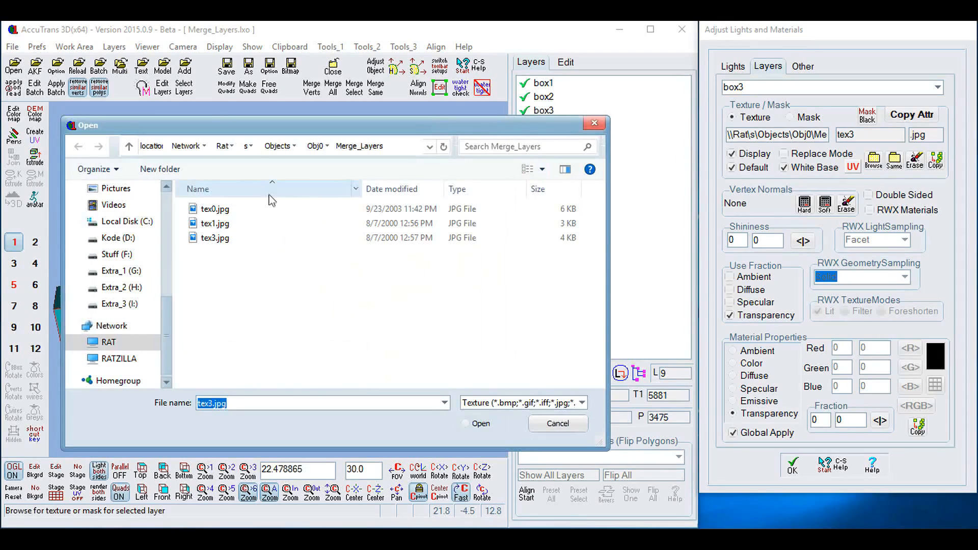
click(221, 209)
click(479, 423)
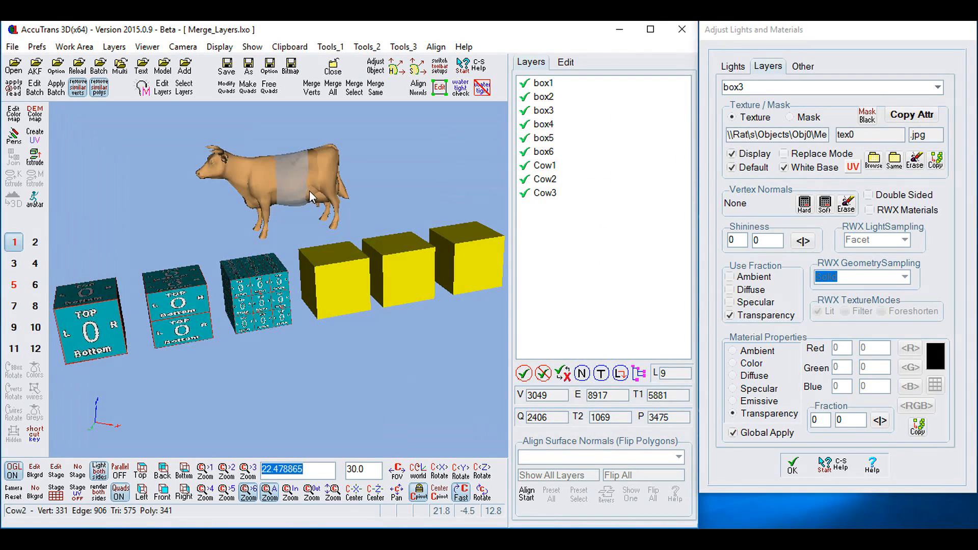
Merge the layers that use the same material properties, and switch off box1, box4 and Cow1 to examine Cow2 alone from another angle.
click(372, 89)
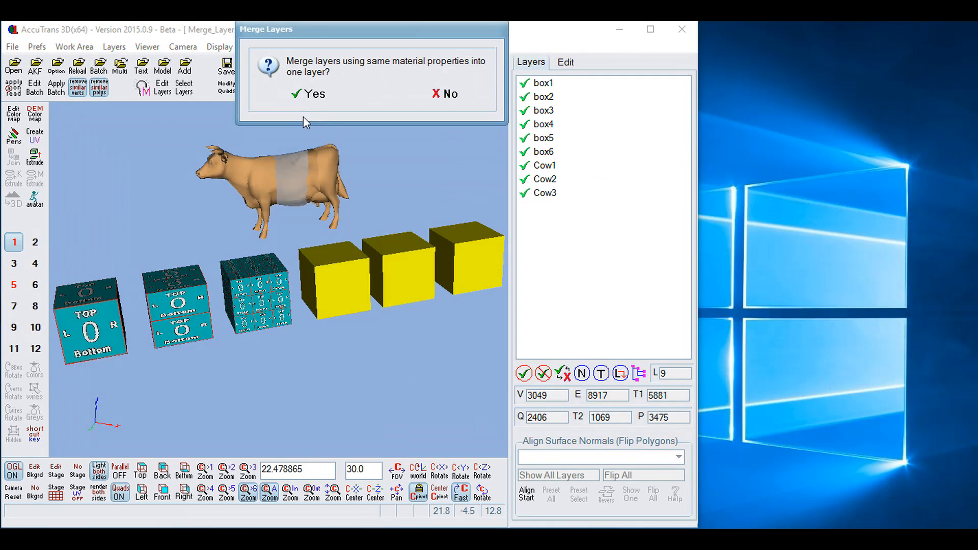
click(308, 94)
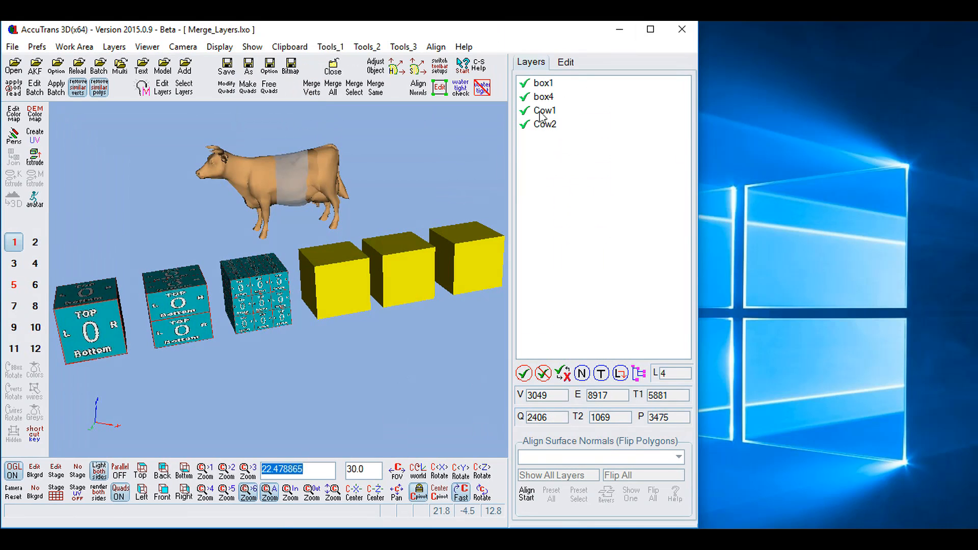
click(525, 83)
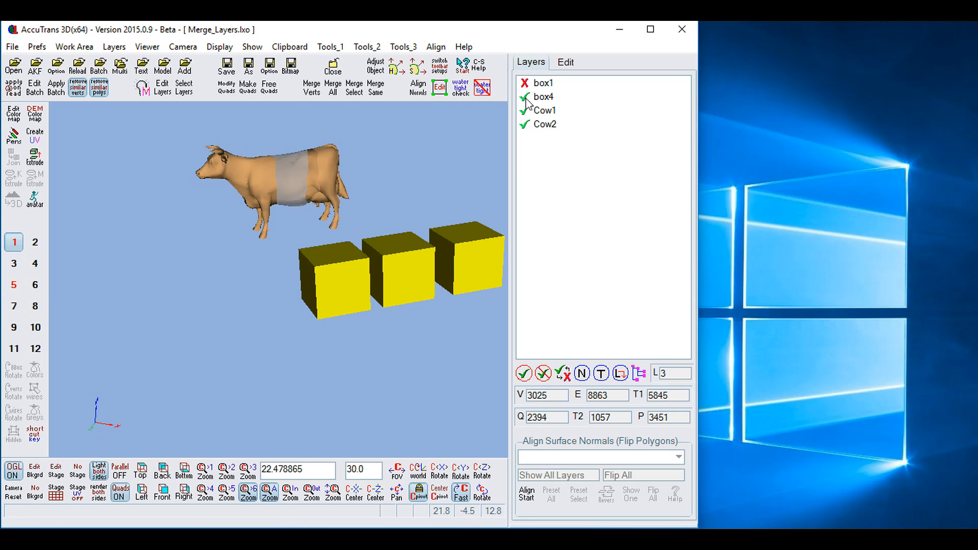
click(525, 98)
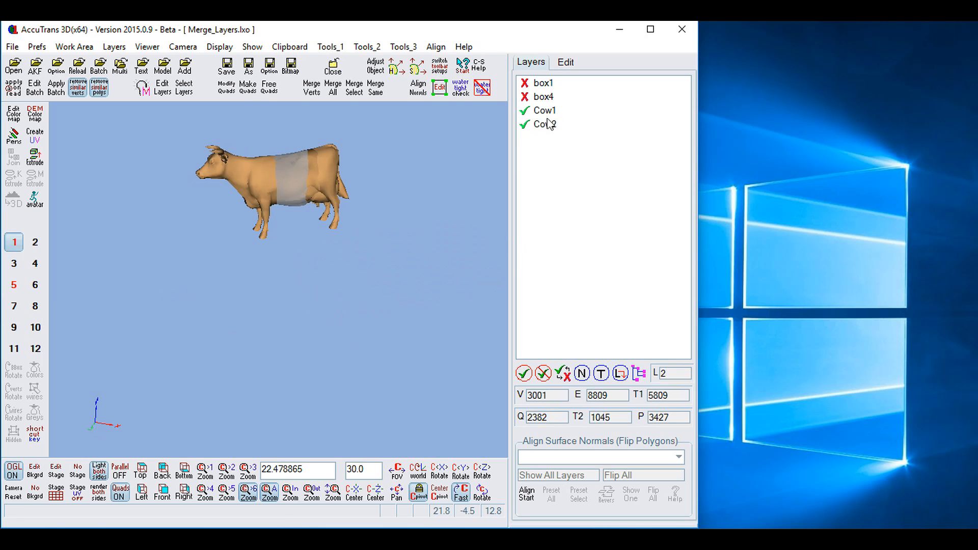
click(525, 111)
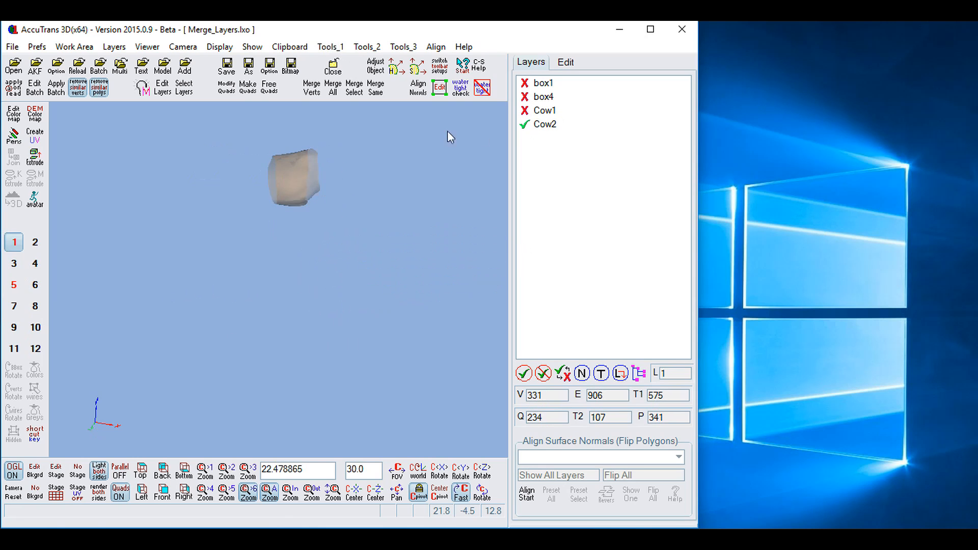
click(482, 493)
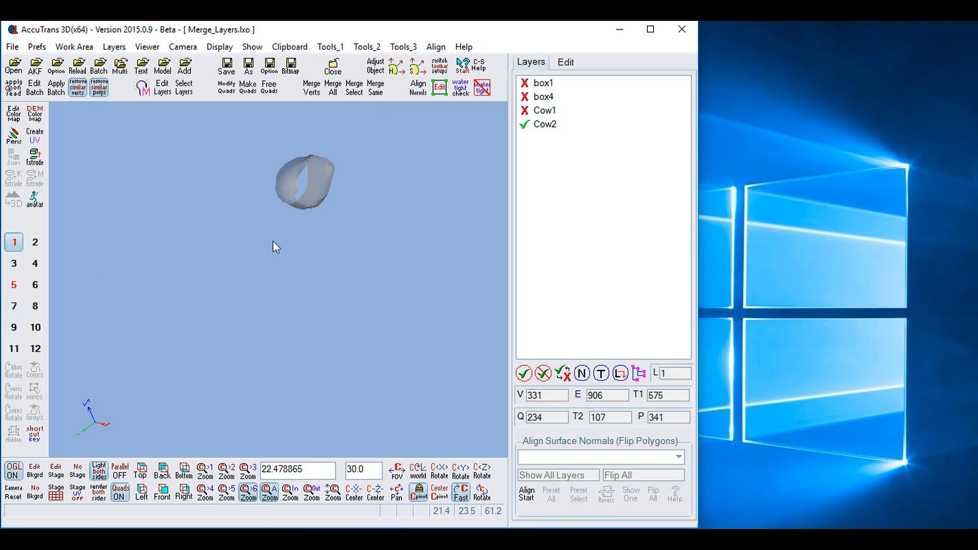
Switch to work area 5 and hide seven surface layers of the white housing one by one.
click(14, 285)
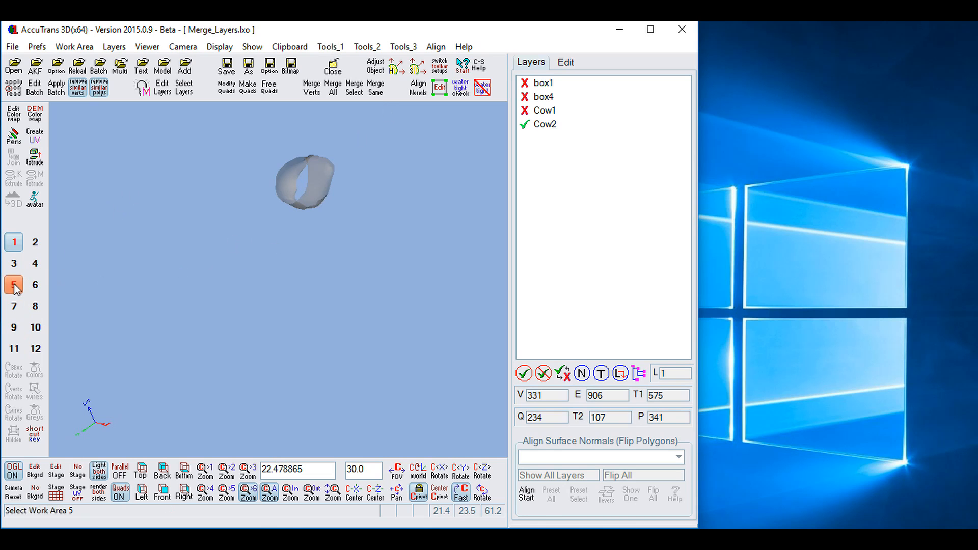
drag(255, 357, 157, 245)
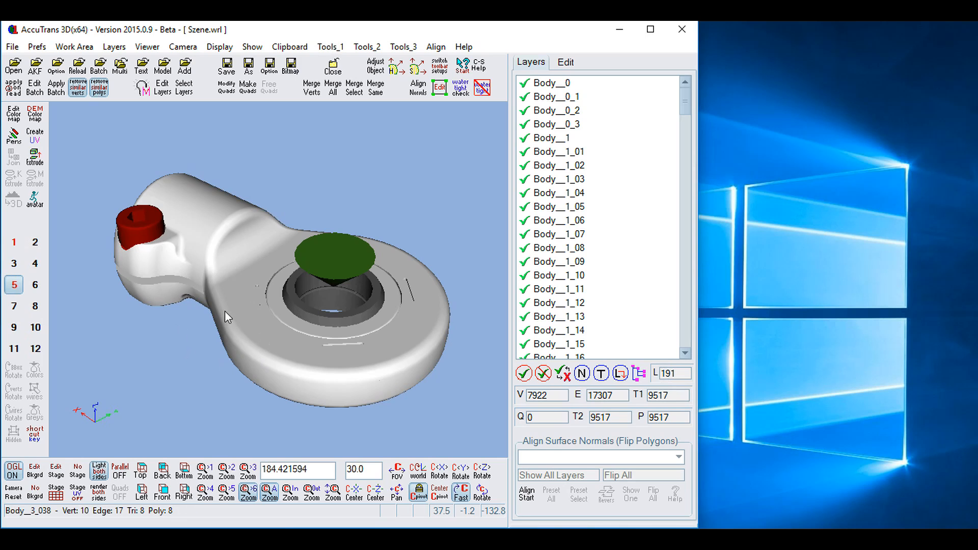
key(ctrl)
key(shift)
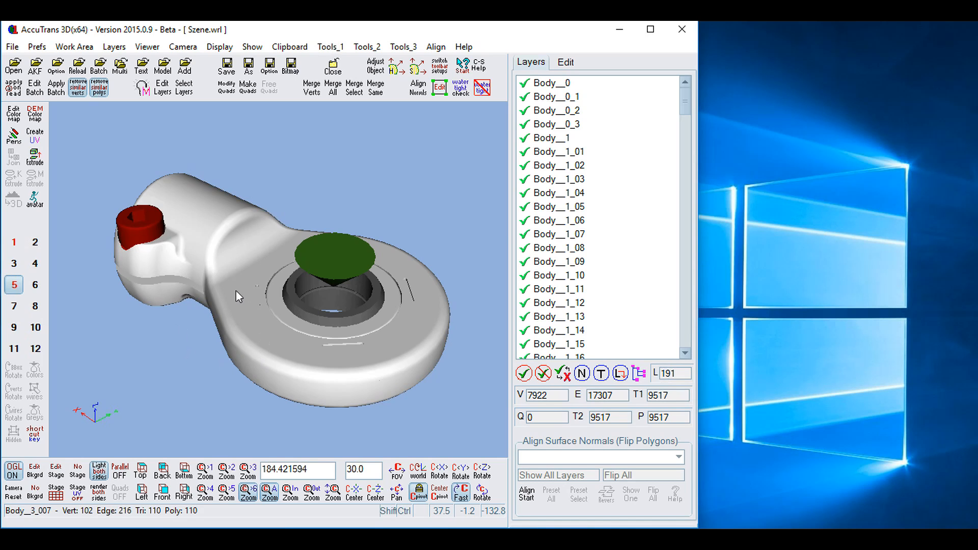
ctrl+shift+click(273, 366)
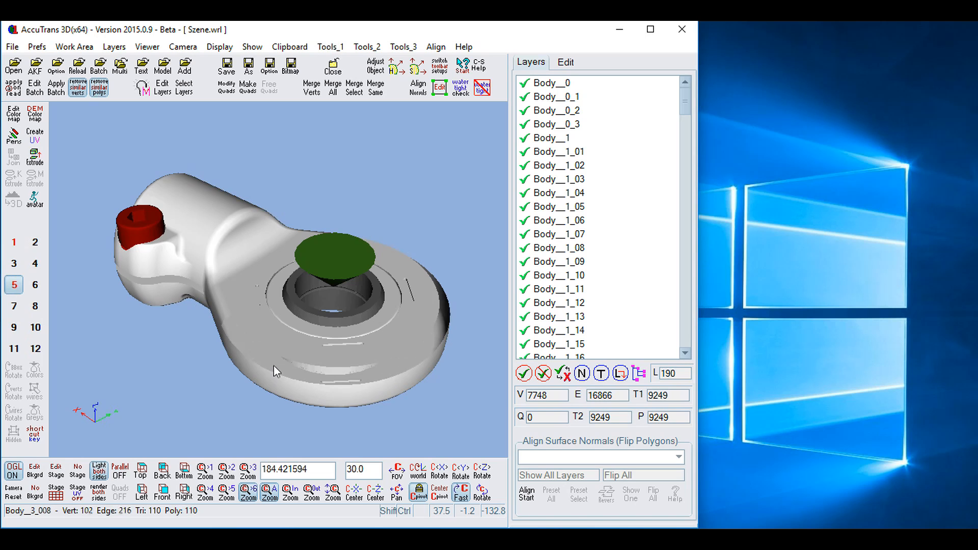
ctrl+shift+click(284, 394)
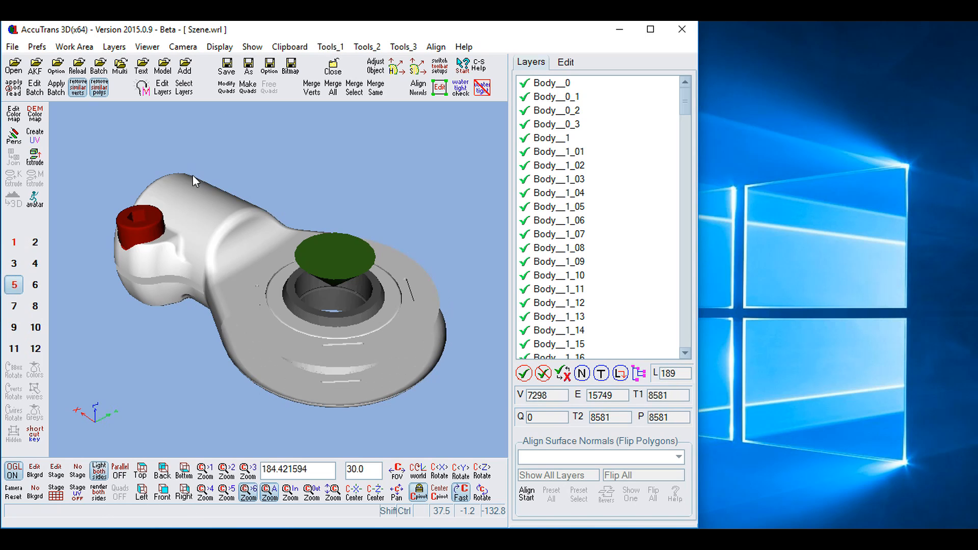
ctrl+shift+click(190, 204)
ctrl+shift+click(230, 227)
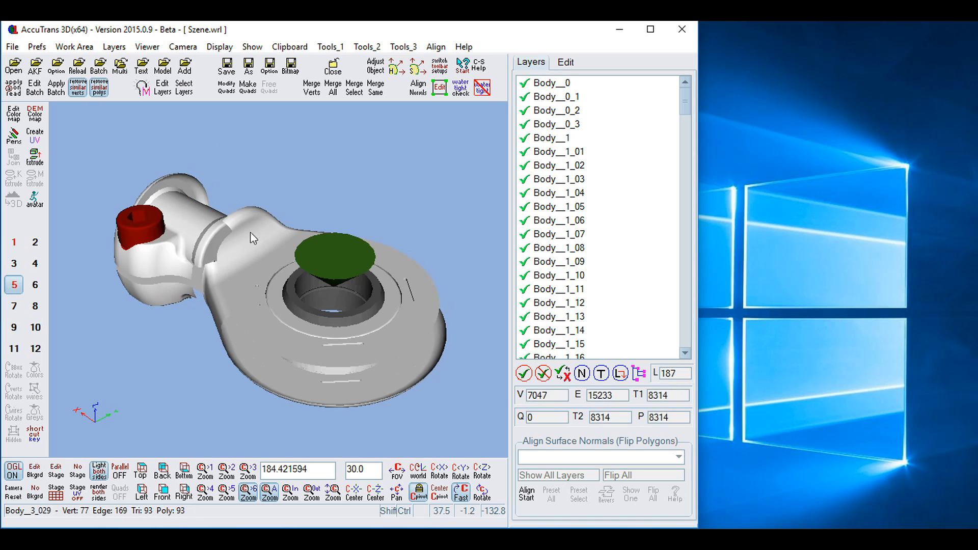
ctrl+shift+click(252, 231)
ctrl+shift+click(240, 215)
ctrl+shift+click(267, 216)
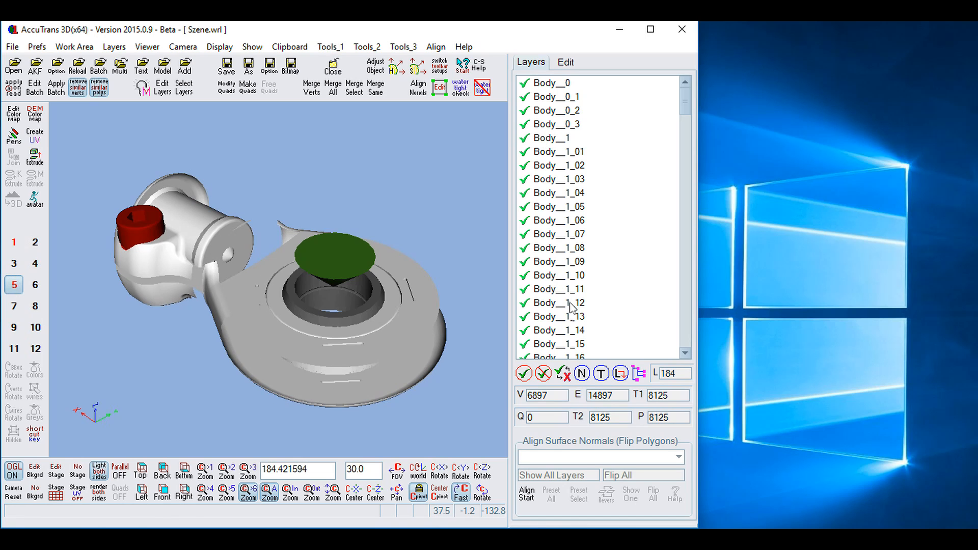
Switch all layers back on and merge those of the housing assembly that use the same material properties.
click(524, 374)
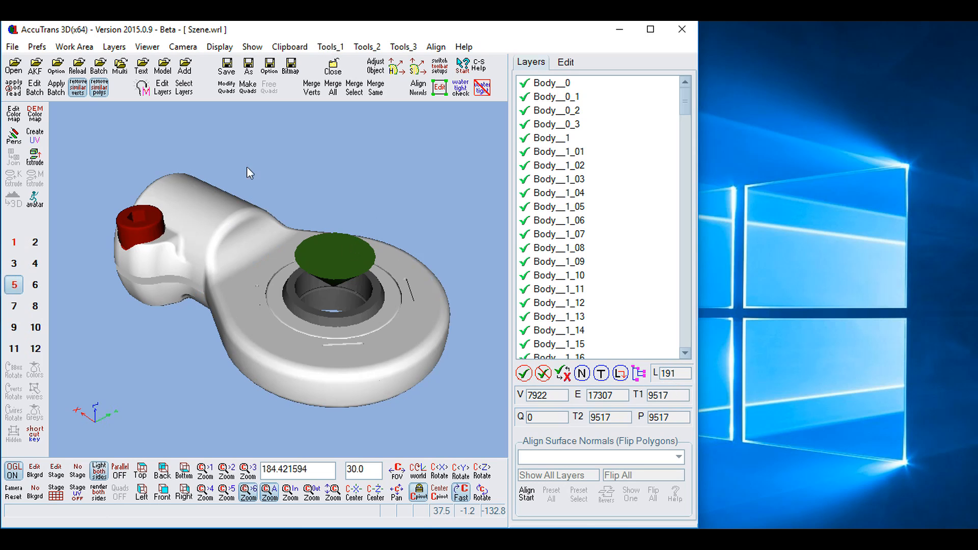
click(375, 95)
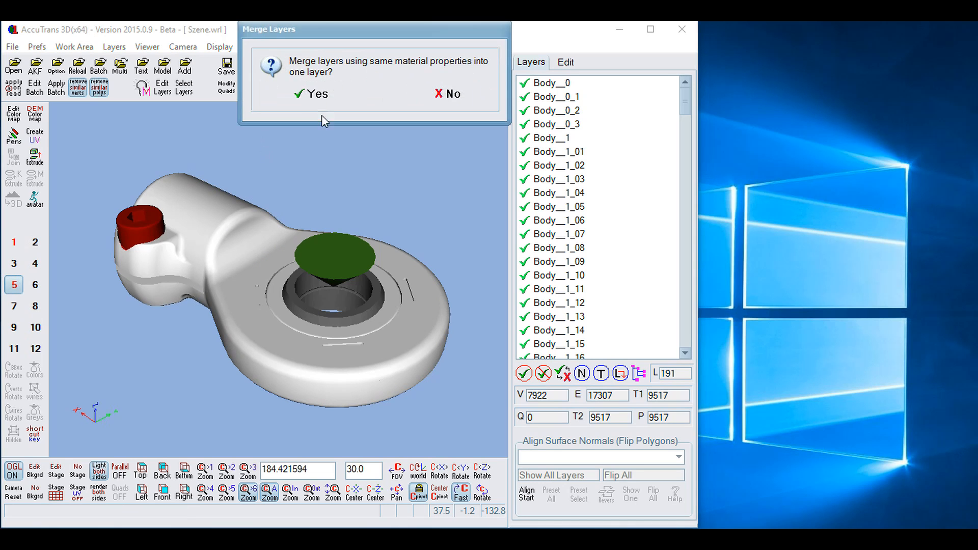
click(322, 99)
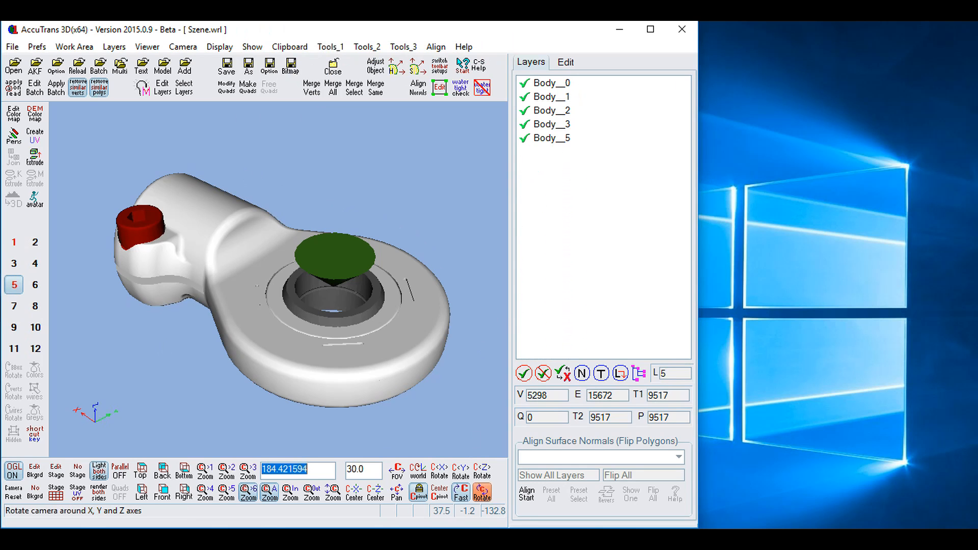
Hide the merged housing layer Body__3 and the red screw layer Body__1, and examine the remaining parts from several angles.
click(484, 493)
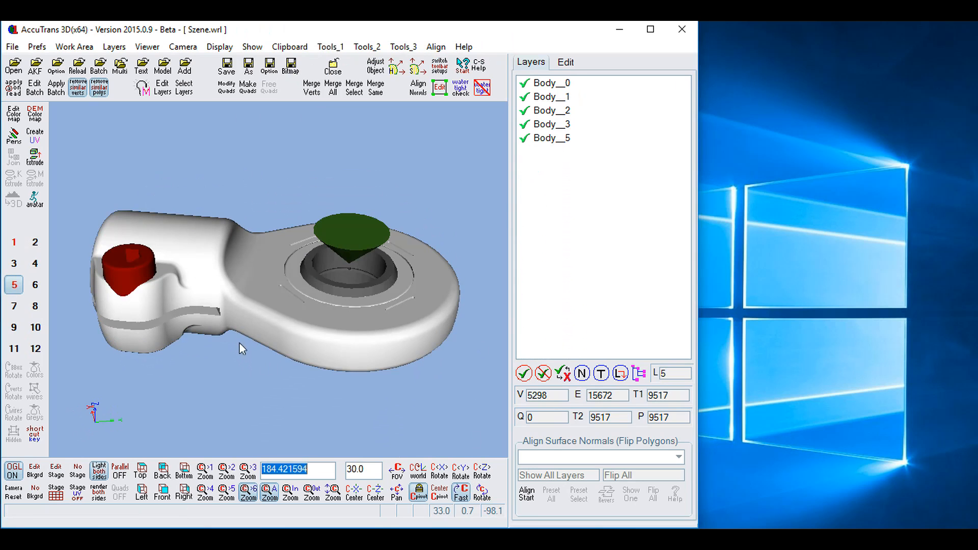
ctrl+shift+click(231, 248)
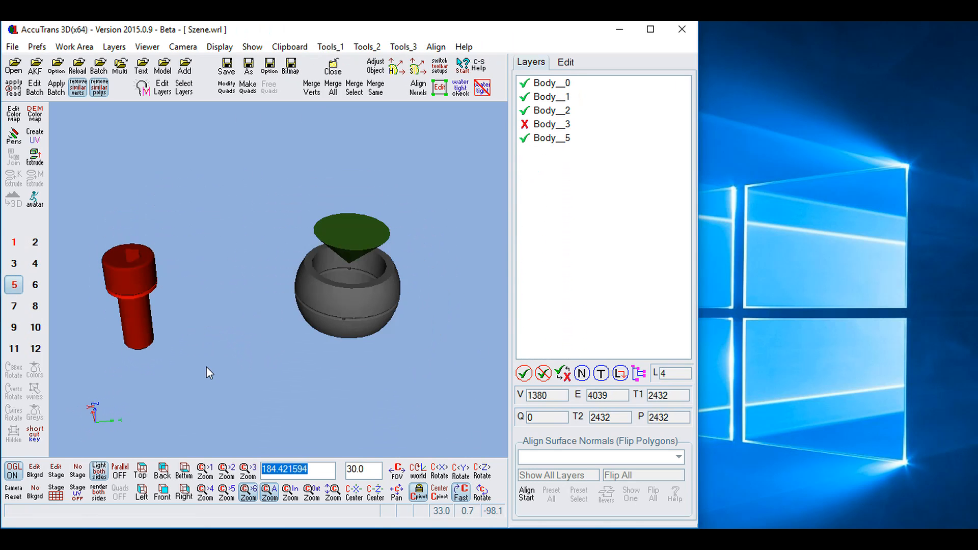
click(482, 493)
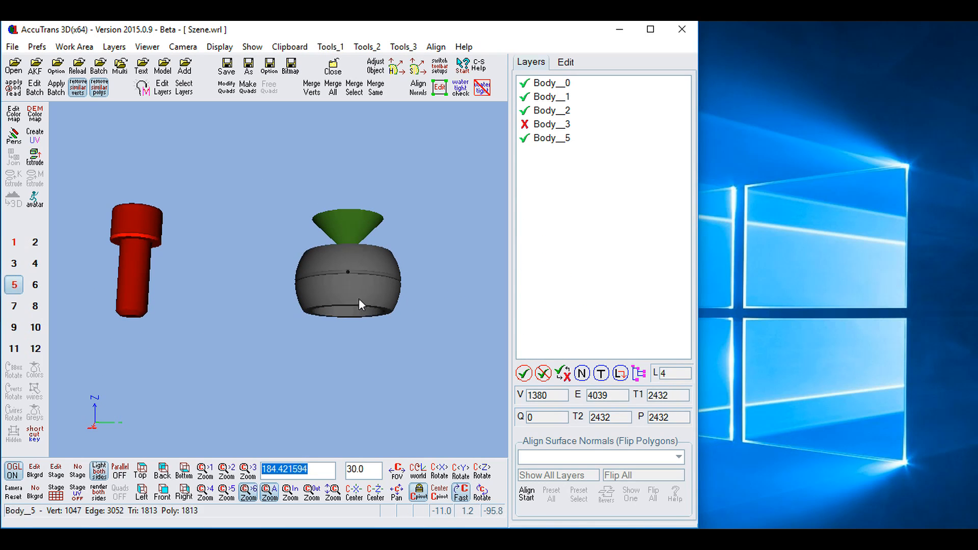
click(142, 222)
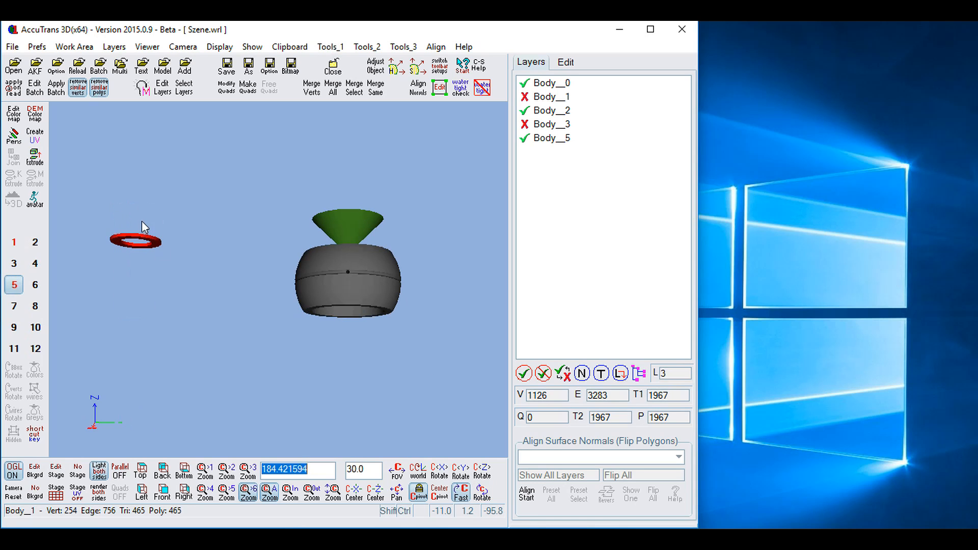
click(482, 493)
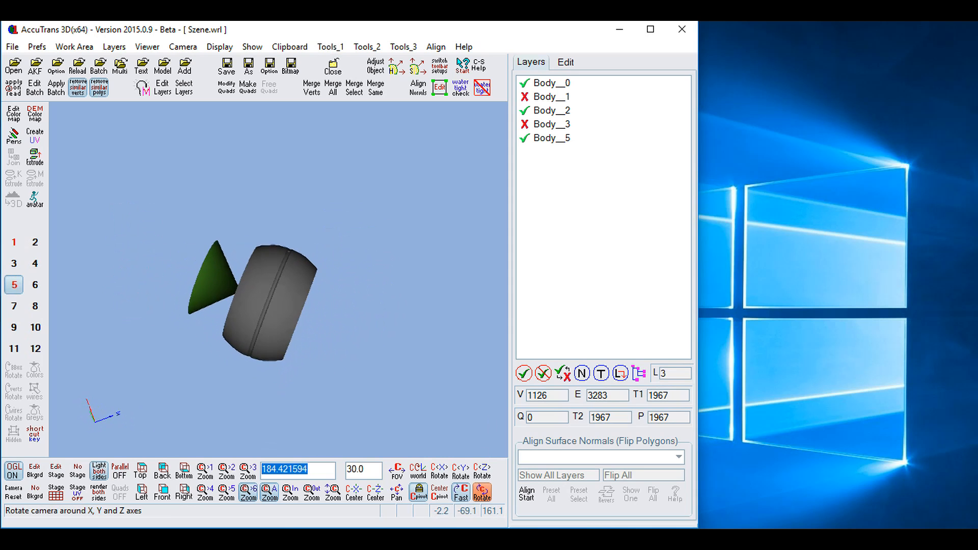
click(482, 493)
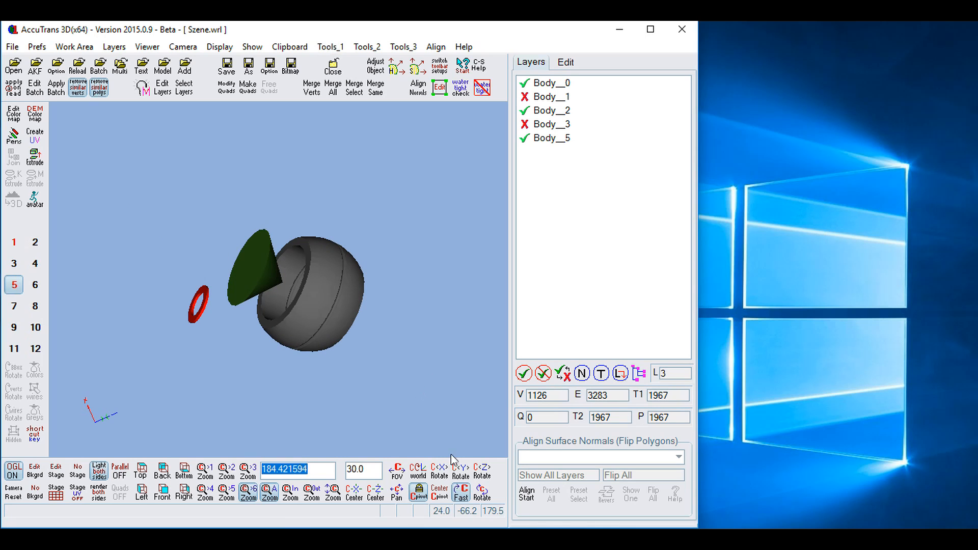
click(482, 493)
click(481, 493)
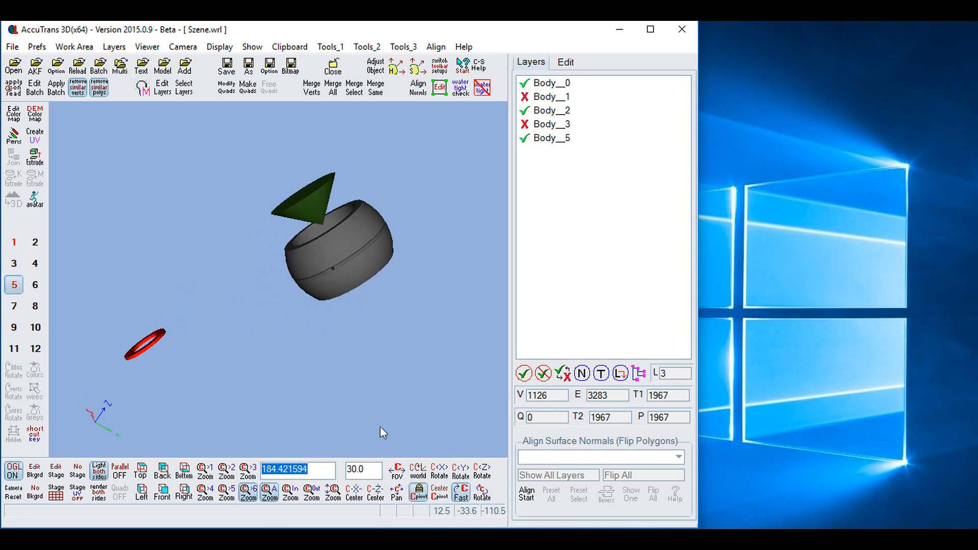